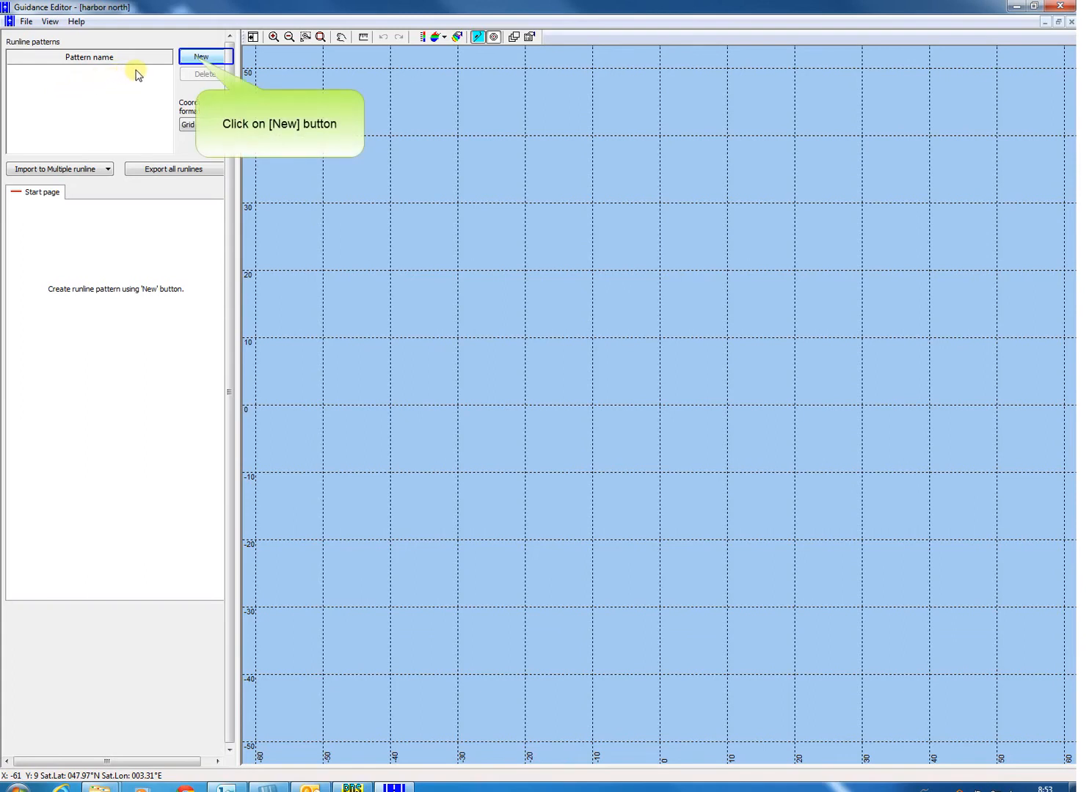
Create a Line runline pattern from about (-21.35, 18.05) through (4.35, 17.25) and (25.15, -5.95), ending at about (25.85, -40.55).
click(195, 59)
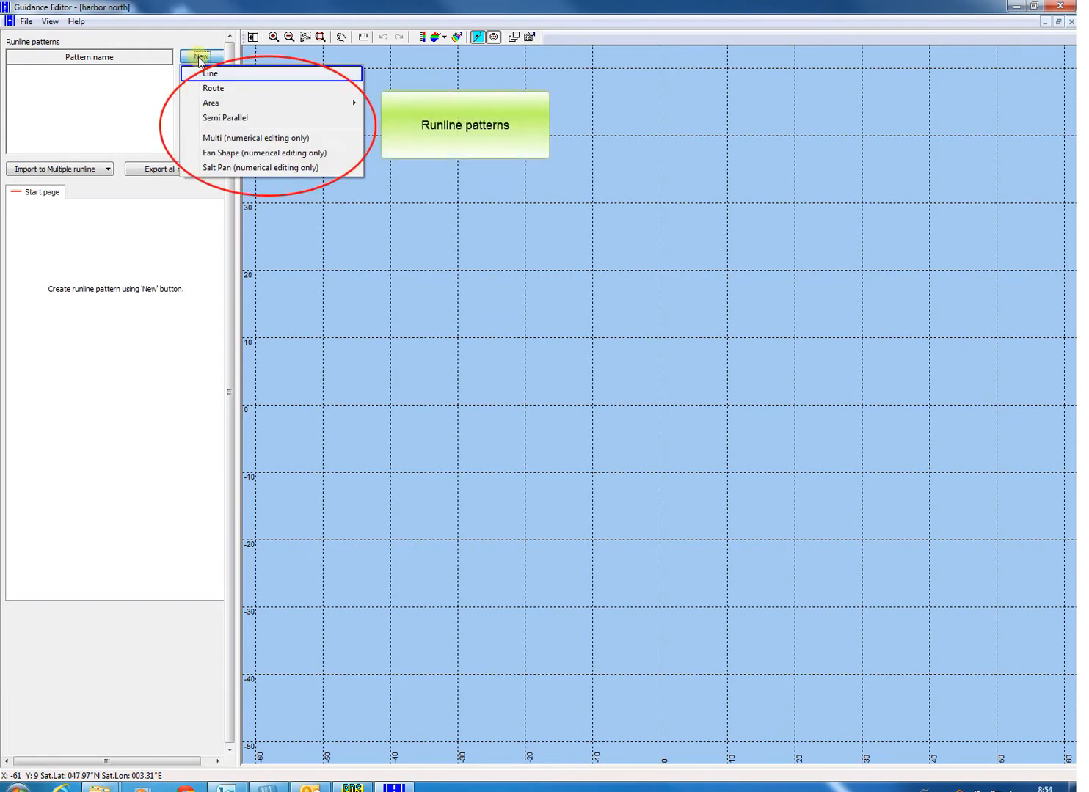
click(243, 76)
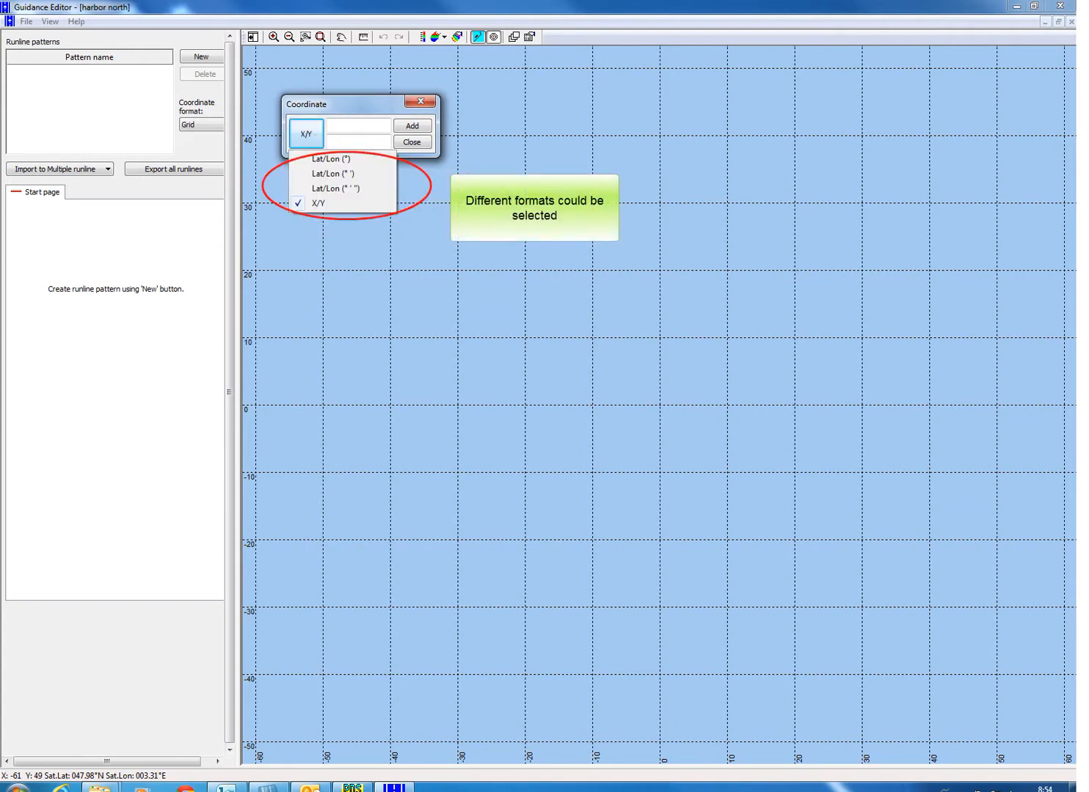
click(523, 284)
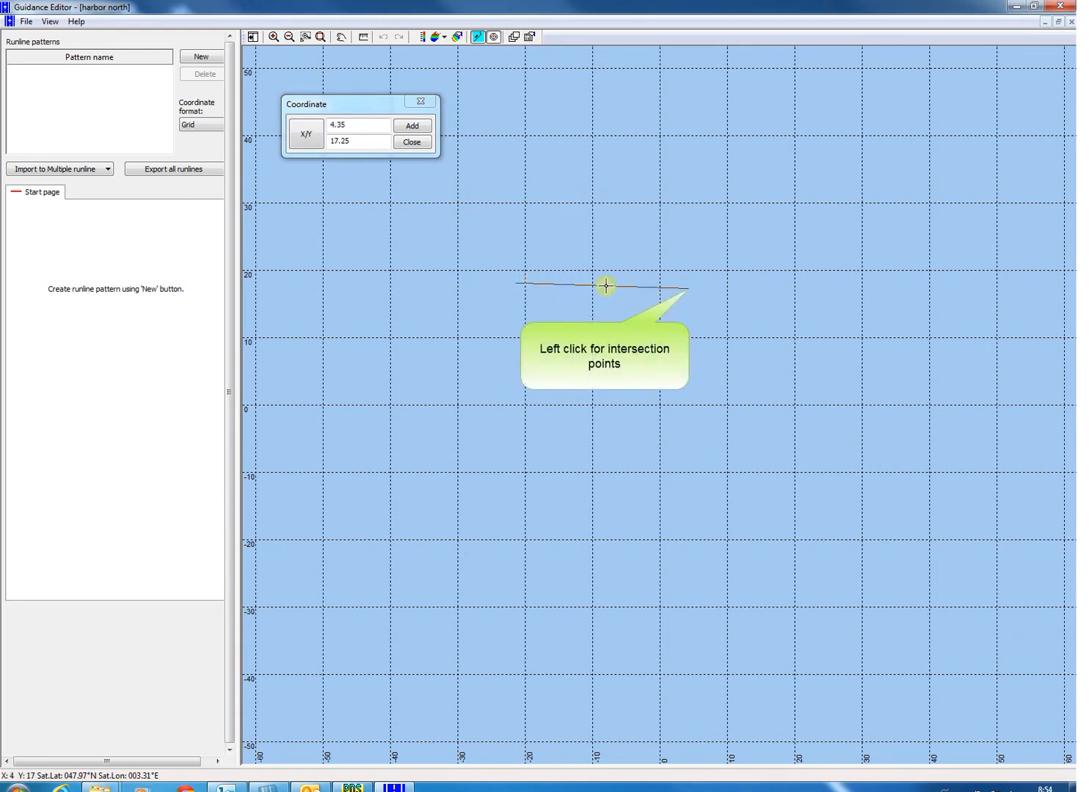
click(689, 288)
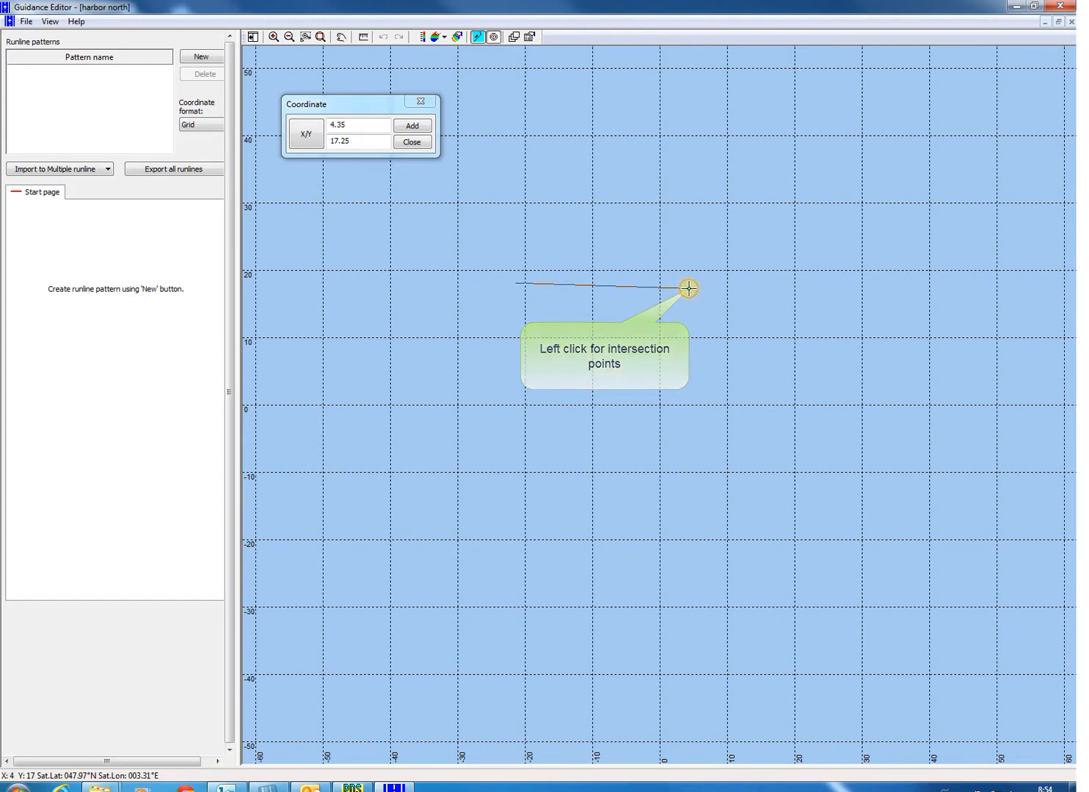
click(828, 444)
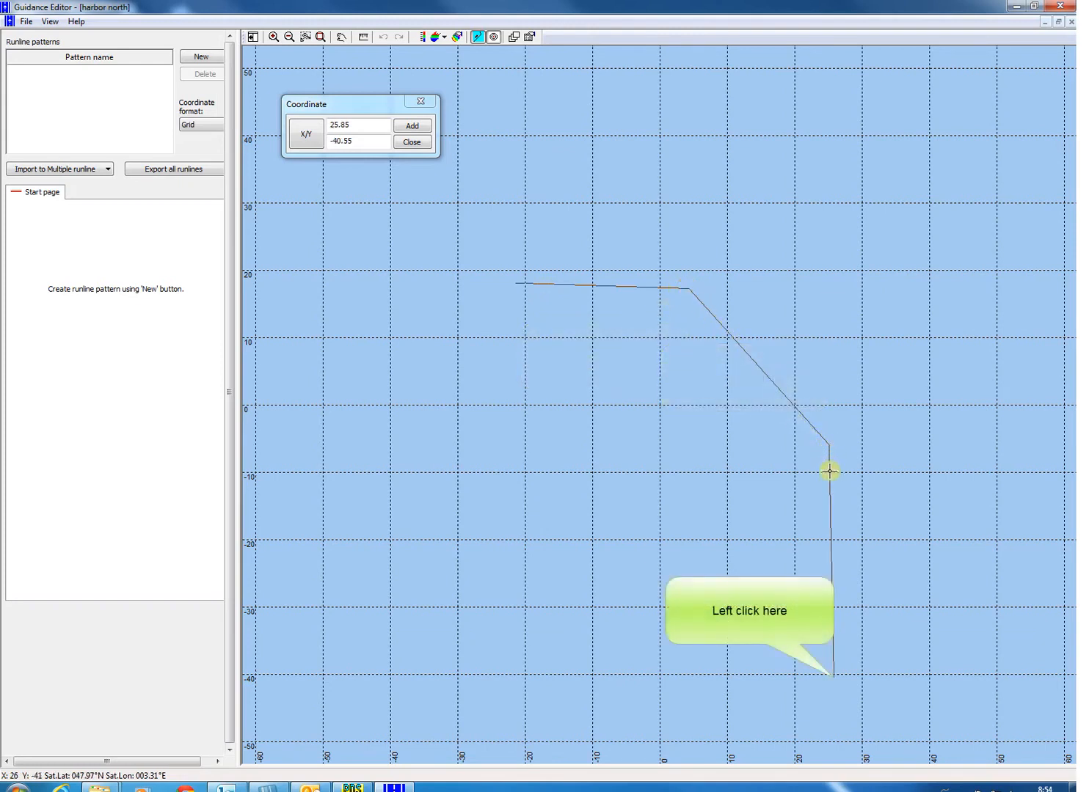
click(833, 677)
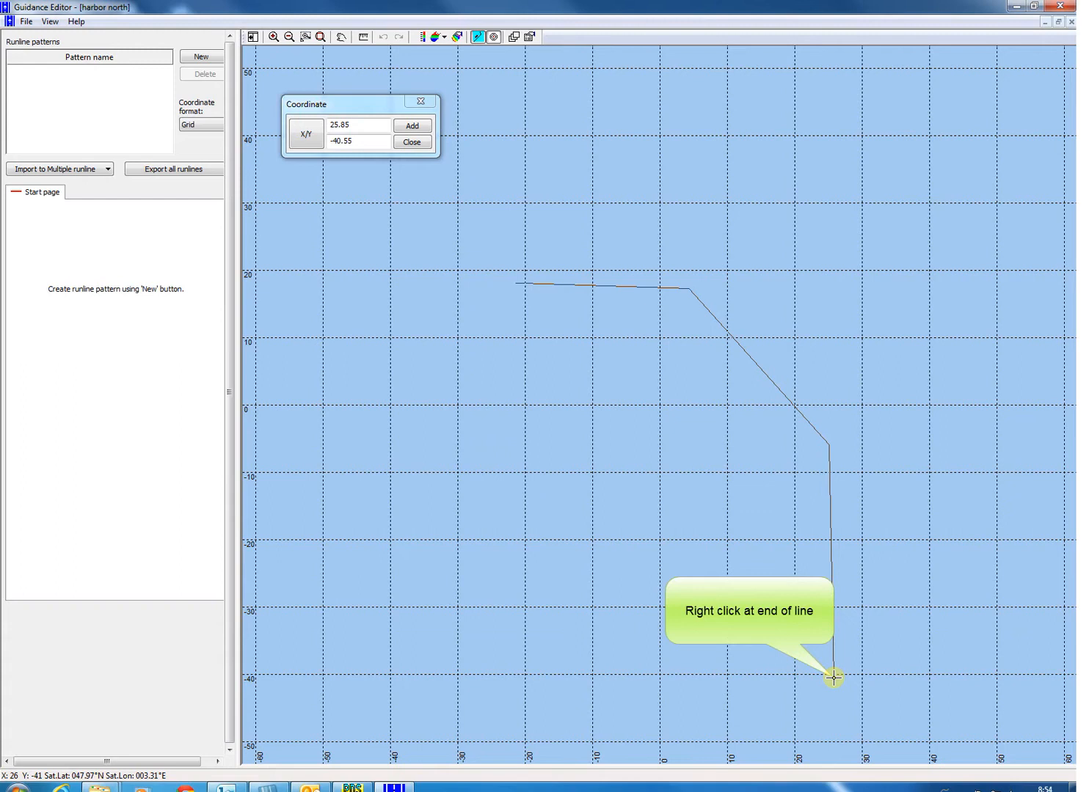
right_click(834, 677)
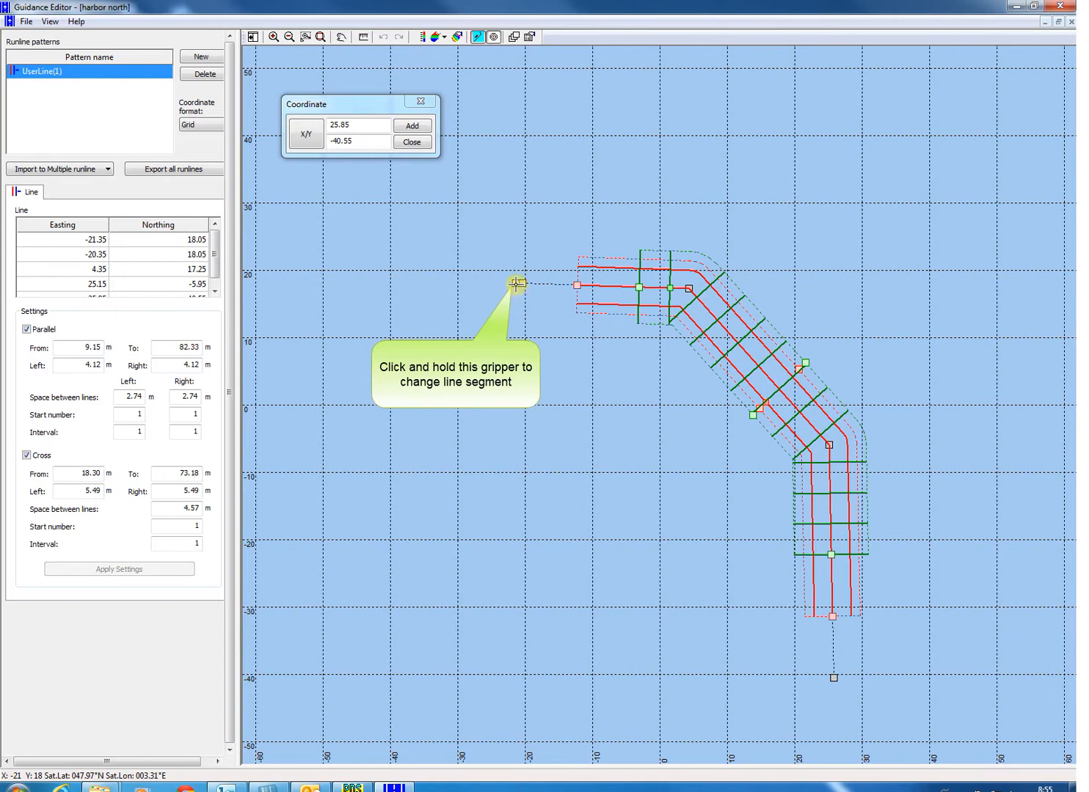
Reshape the line by moving its start to about (-36.65, 18.55), upper bend to (2.85, 17.15) and end to (24.95, -48.05).
drag(516, 284, 413, 280)
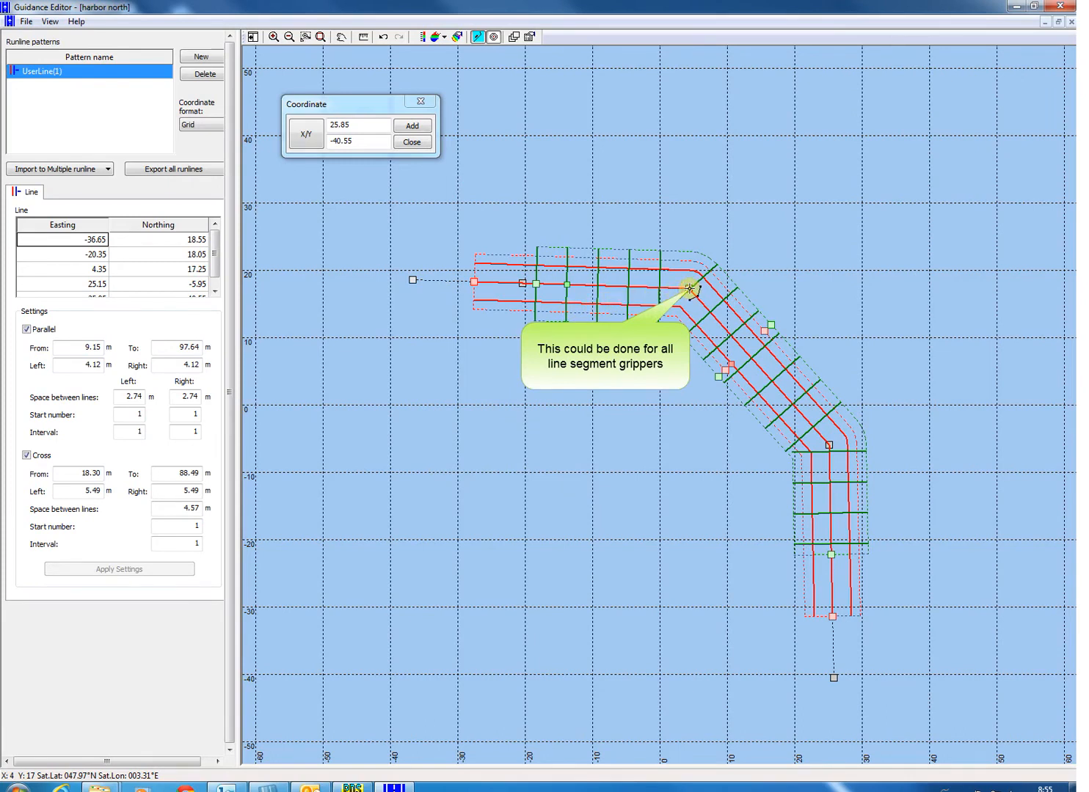
mouse_move(690, 289)
mouse_down()
mouse_move(685, 250)
mouse_move(664, 338)
mouse_move(679, 289)
mouse_up()
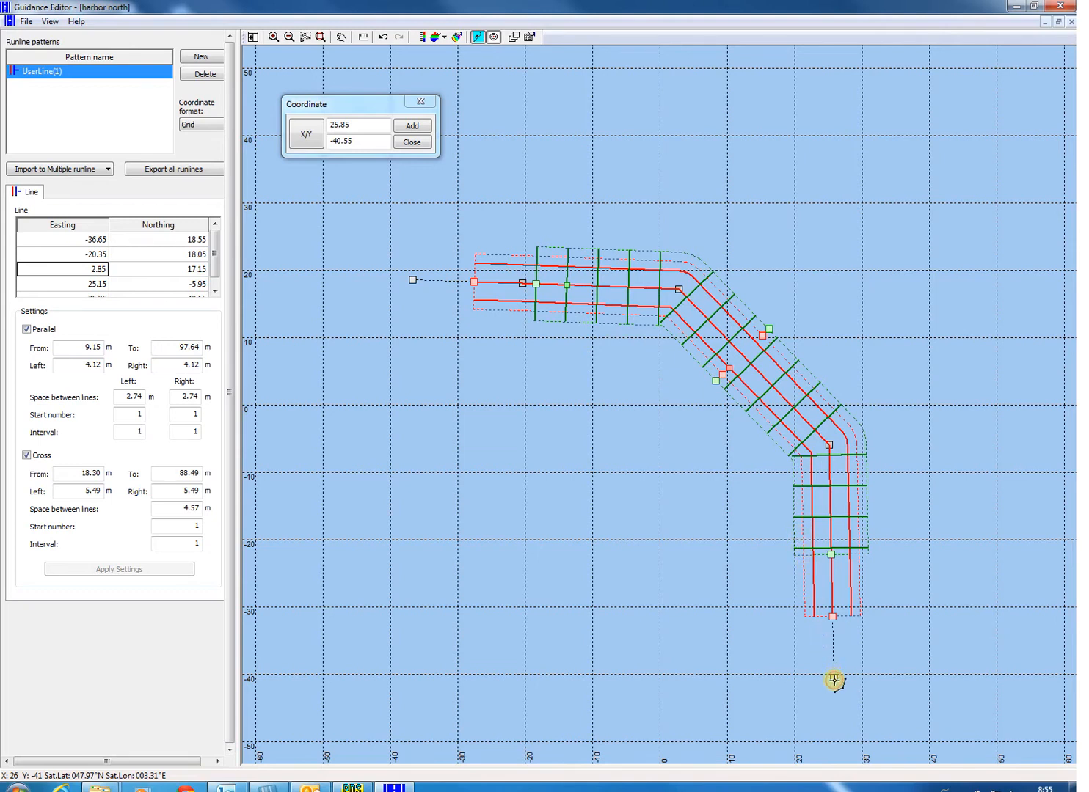
drag(834, 681, 827, 727)
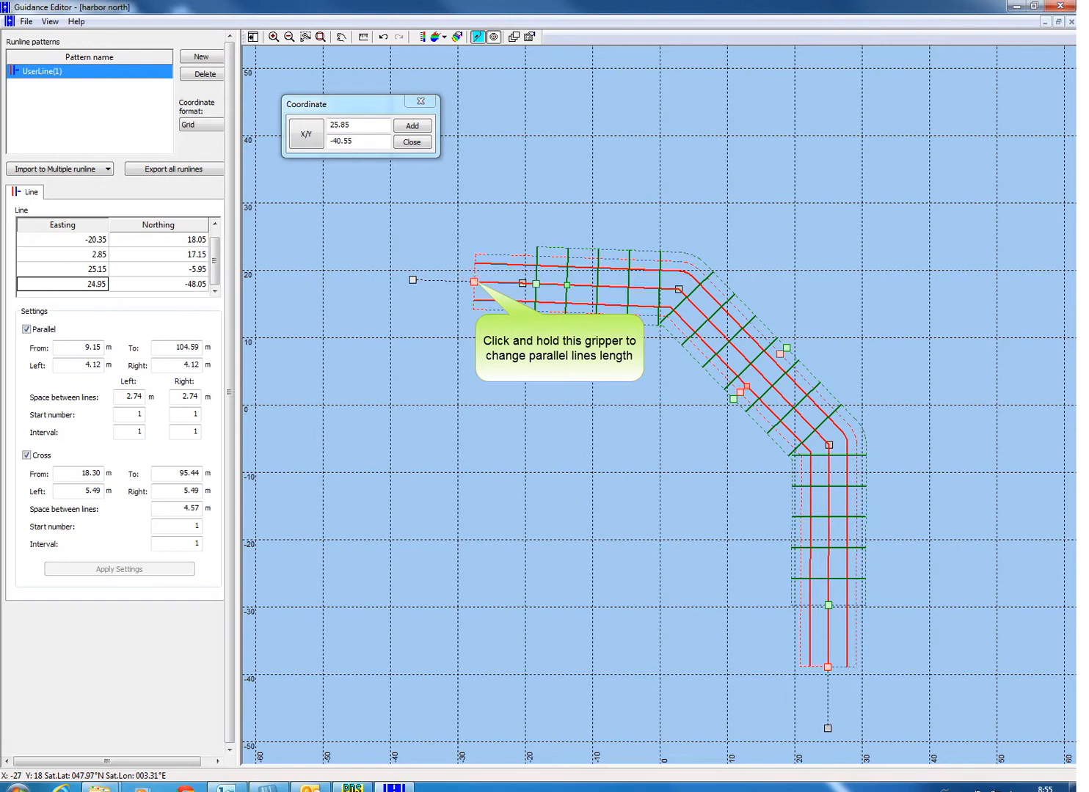
Lengthen the parallel lines at both ends so they run from about 5.43 m to 108.14 m along the line.
drag(474, 281, 449, 287)
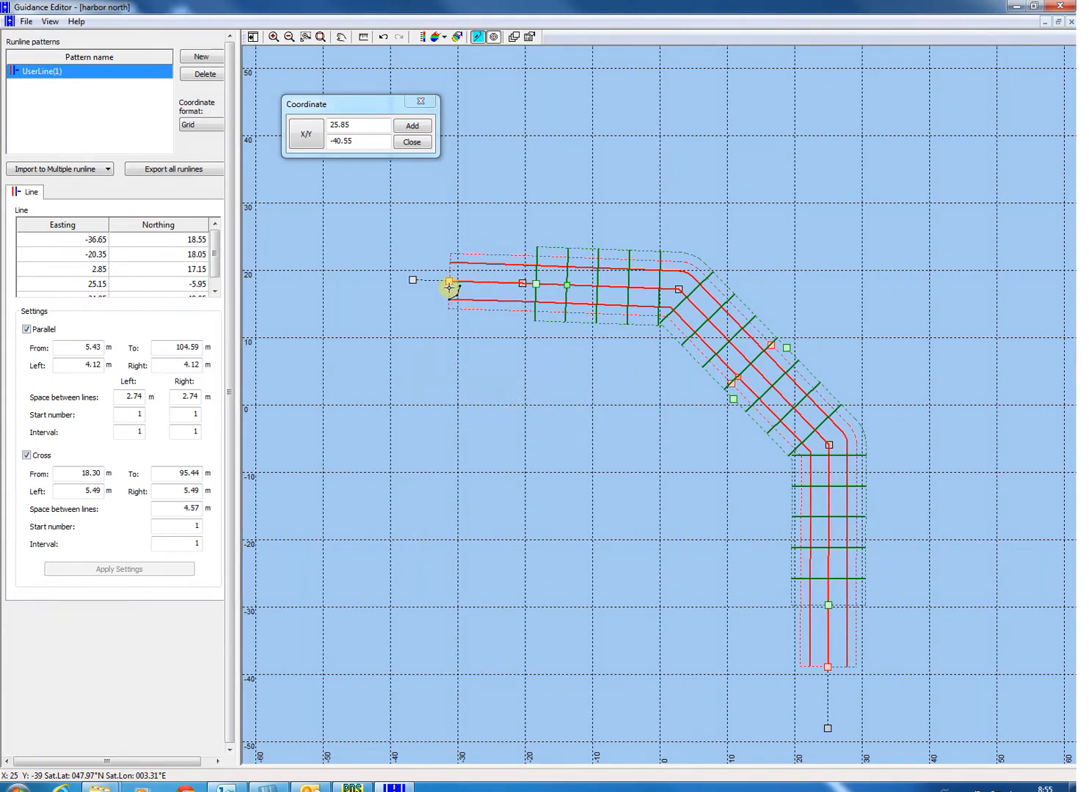
click(831, 679)
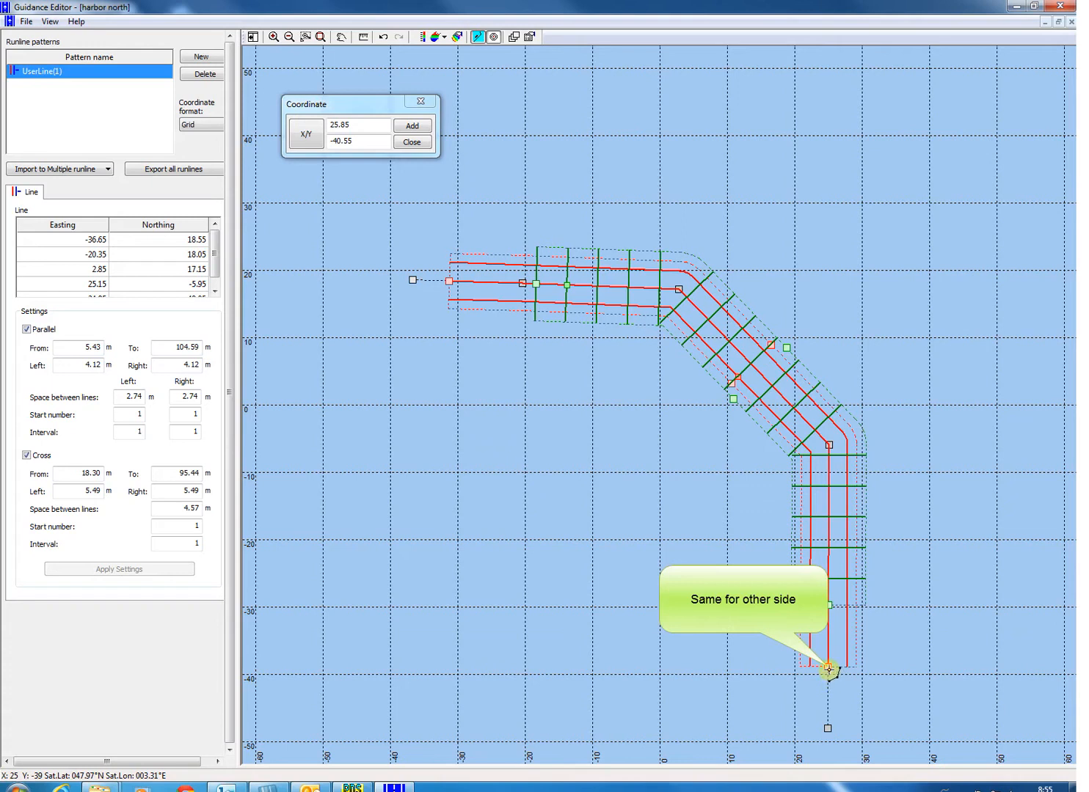
mouse_move(828, 667)
mouse_down()
mouse_move(830, 713)
mouse_move(826, 512)
mouse_move(827, 691)
mouse_up()
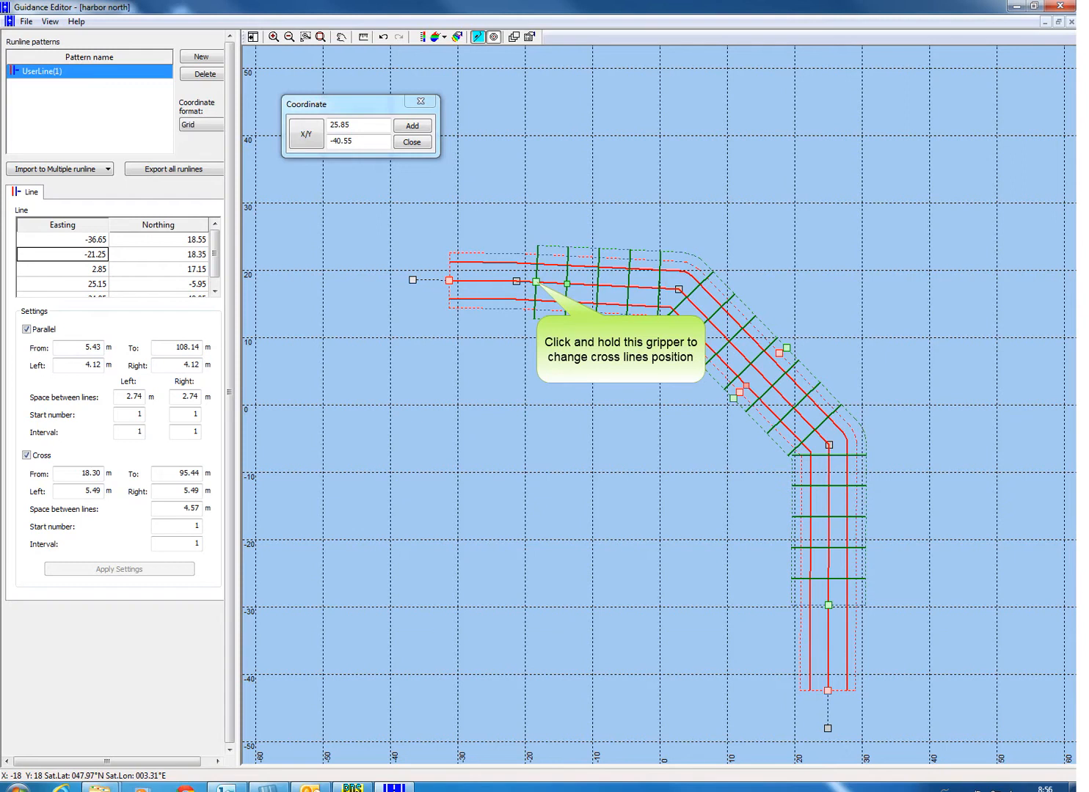
Adjust the cross lines to run from about 10.72 m to 93.73 m and extend about 9.02 m left and 12.49 m right.
drag(537, 281, 497, 289)
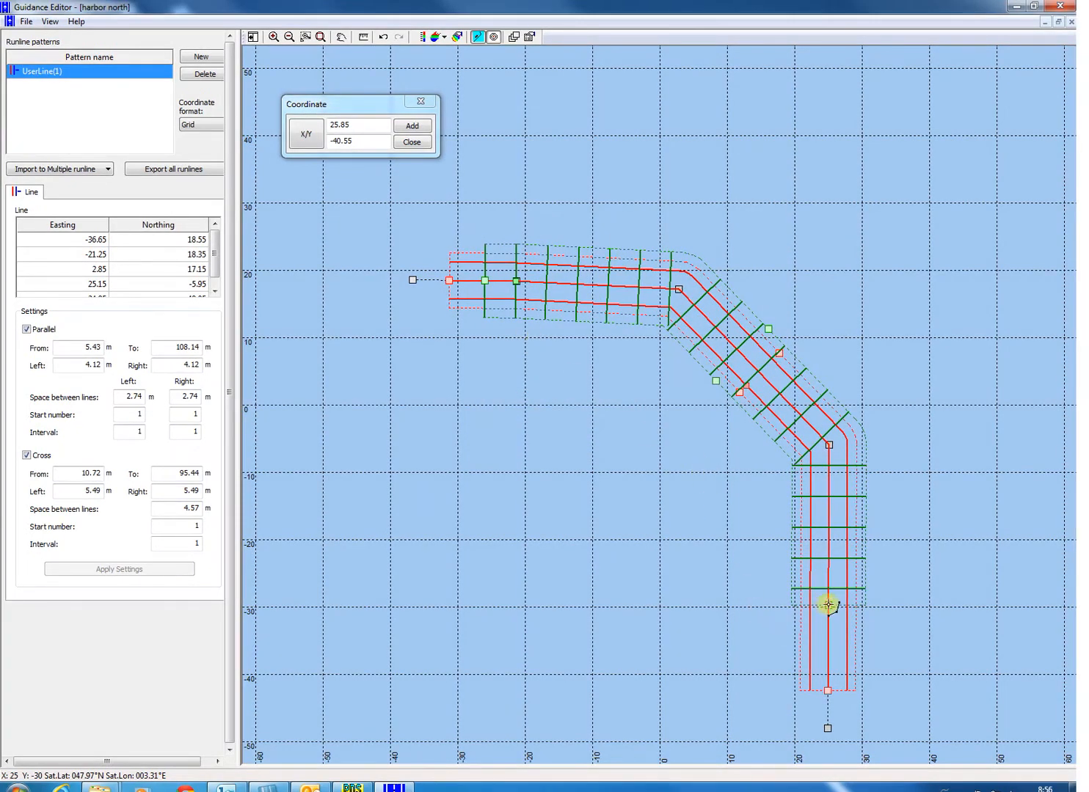
mouse_move(827, 604)
mouse_down()
mouse_move(834, 713)
mouse_move(834, 594)
mouse_up()
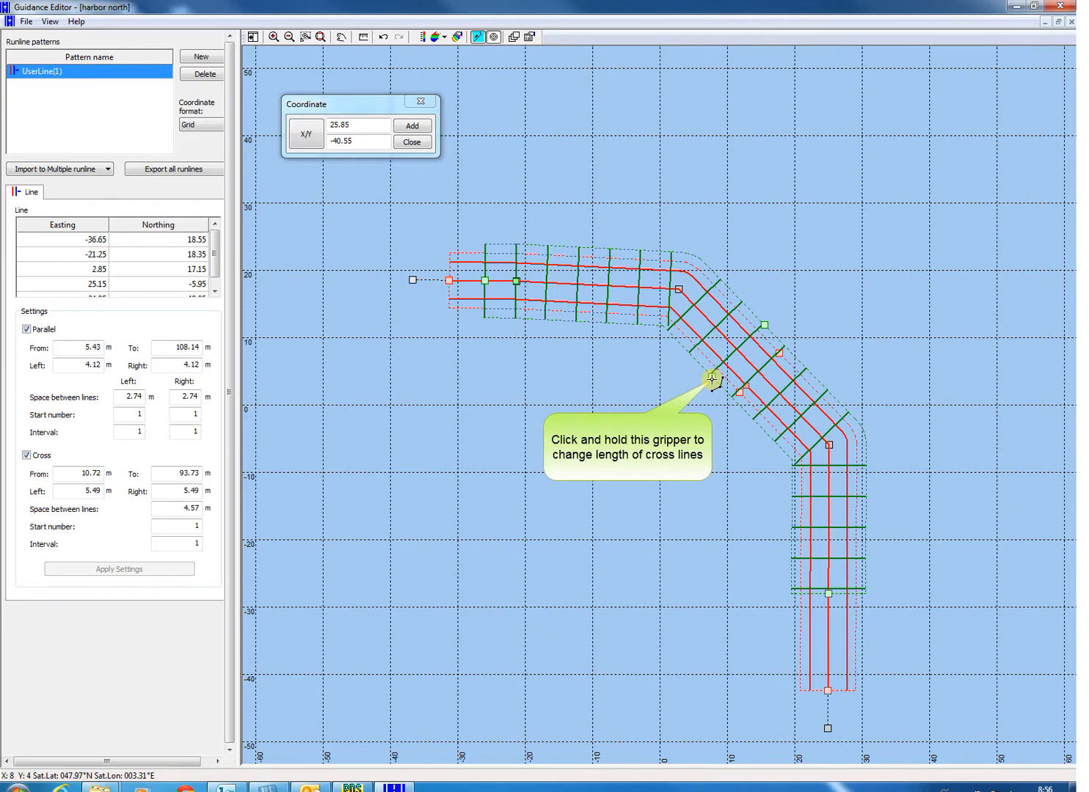
drag(712, 378, 680, 413)
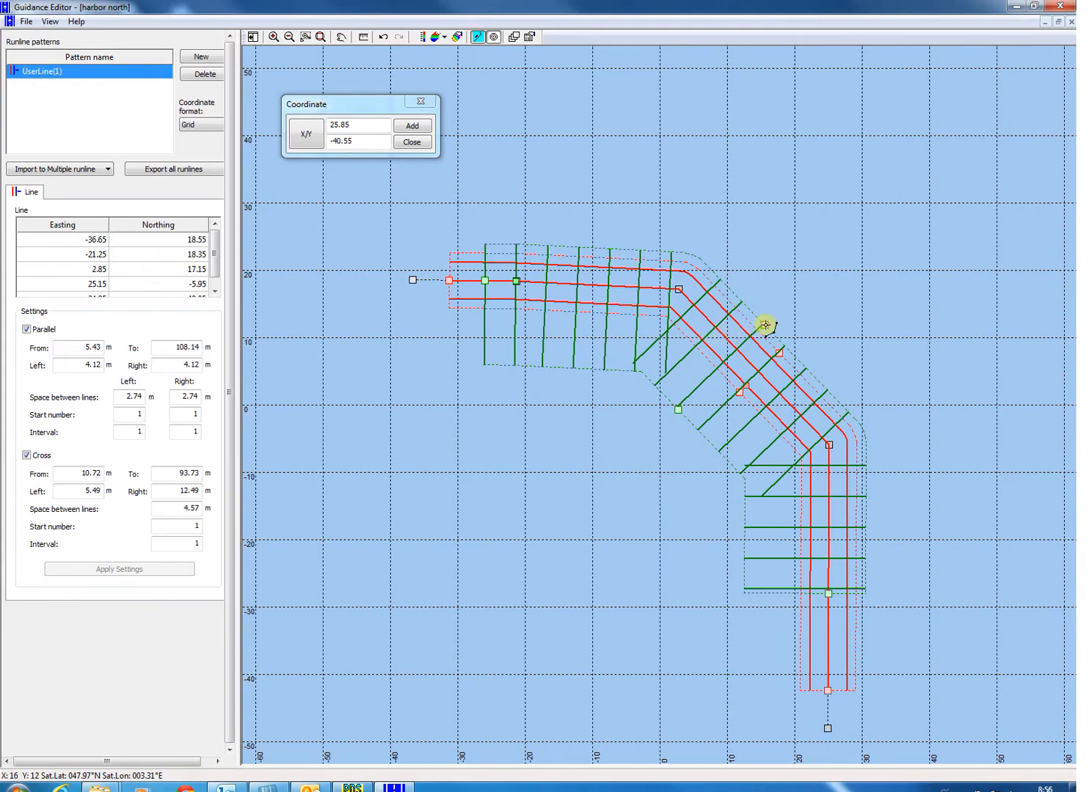
drag(765, 325, 790, 317)
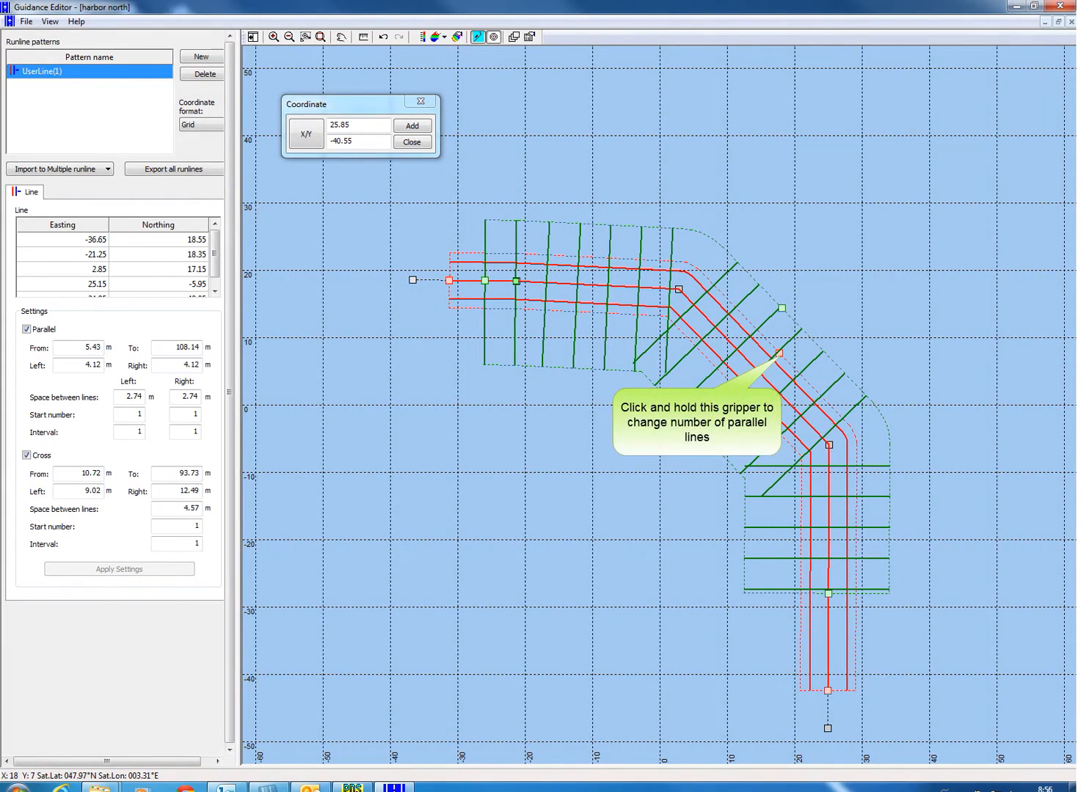
Widen the parallel lines' area to about 11.89 m left and 10.34 m right, with about 3.85 m between lines.
drag(779, 353, 835, 335)
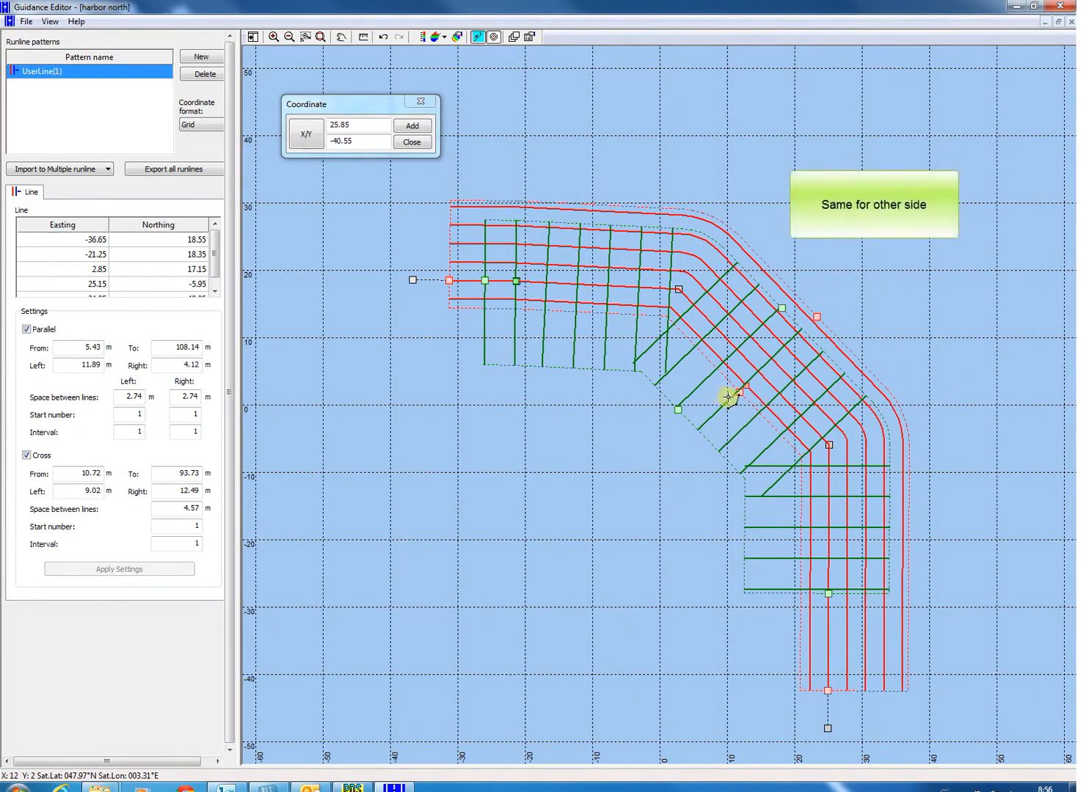
drag(740, 391, 723, 421)
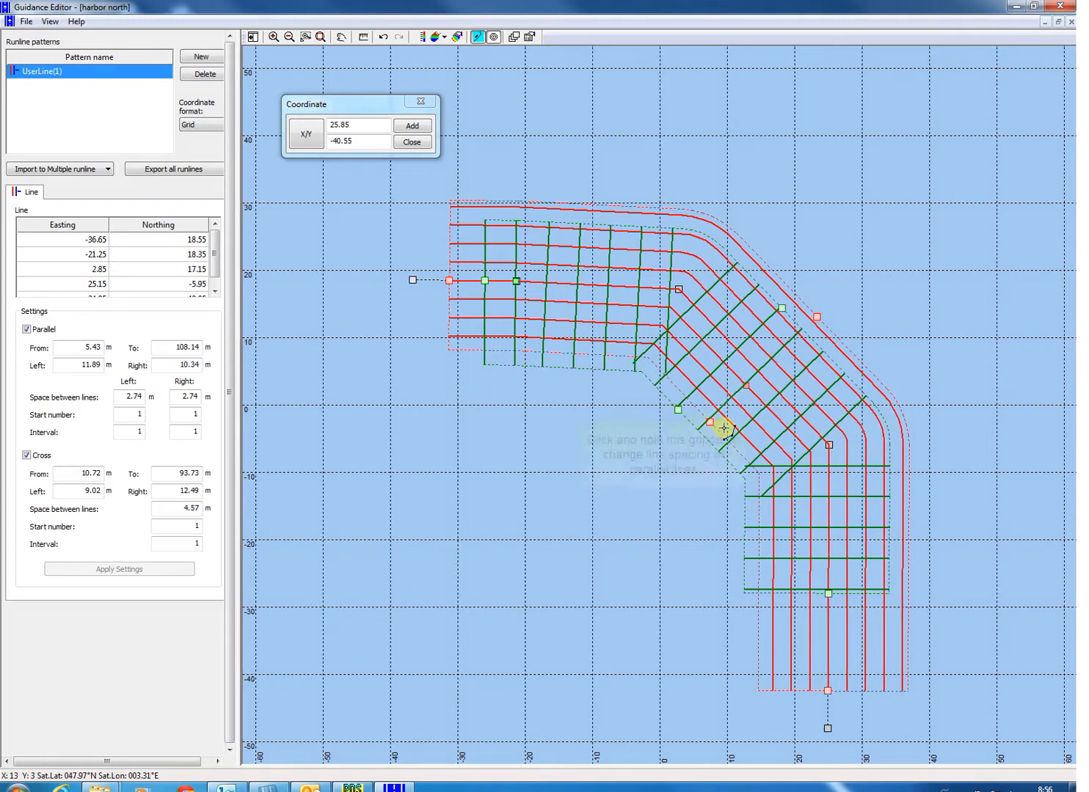
click(747, 387)
mouse_move(746, 386)
mouse_down()
mouse_move(760, 376)
mouse_move(745, 395)
mouse_up()
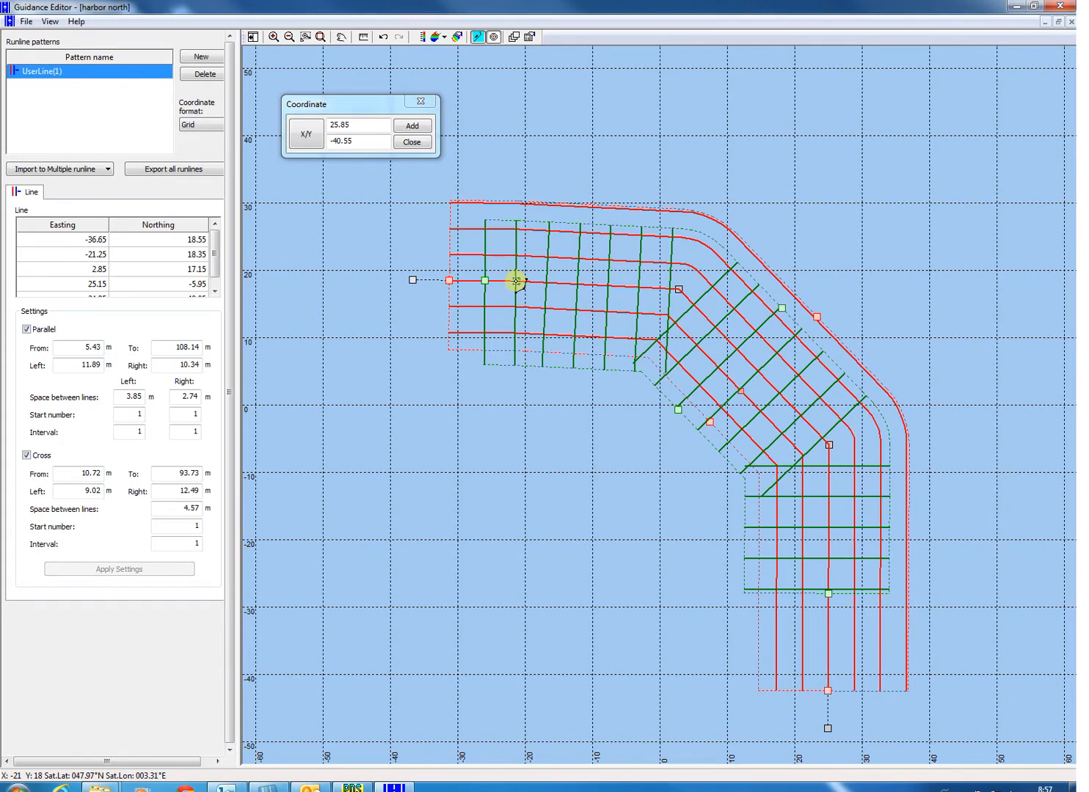
Reduce the cross line spacing to about 3.01 m and move the whole pattern slightly to the northeast.
mouse_move(517, 281)
mouse_down()
mouse_move(572, 300)
mouse_move(485, 295)
mouse_move(504, 296)
mouse_up()
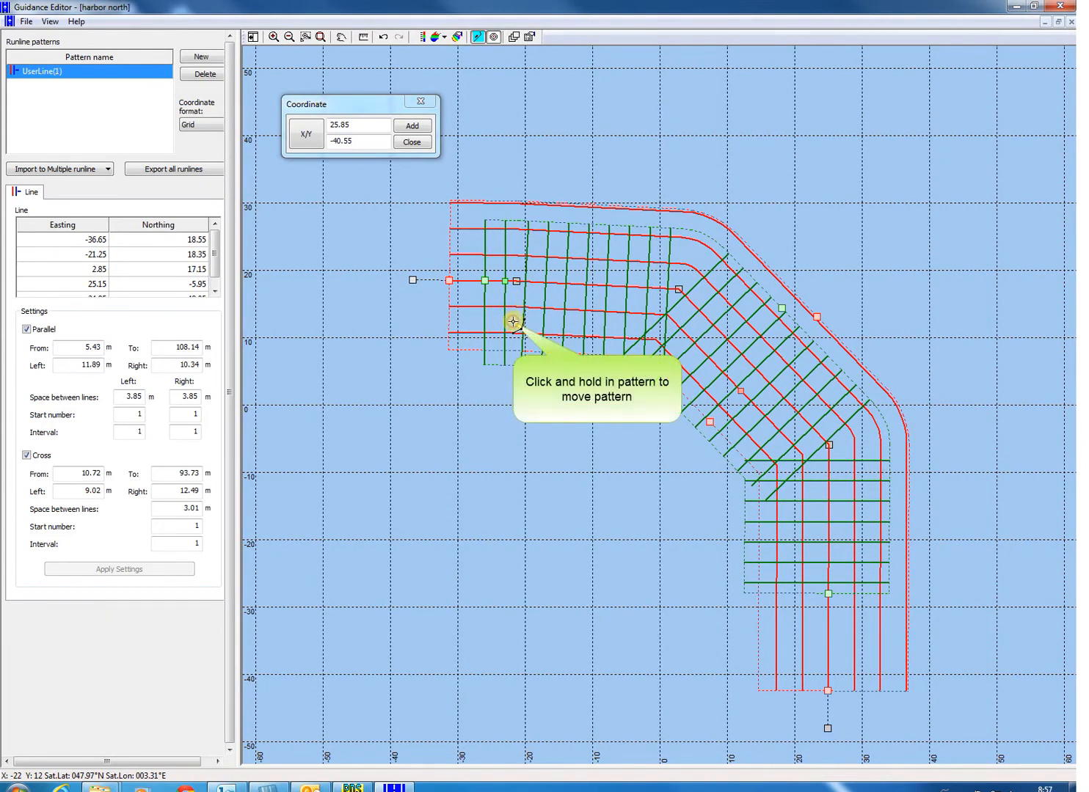
mouse_move(513, 322)
mouse_down()
mouse_move(549, 224)
mouse_move(479, 394)
mouse_move(539, 275)
mouse_up()
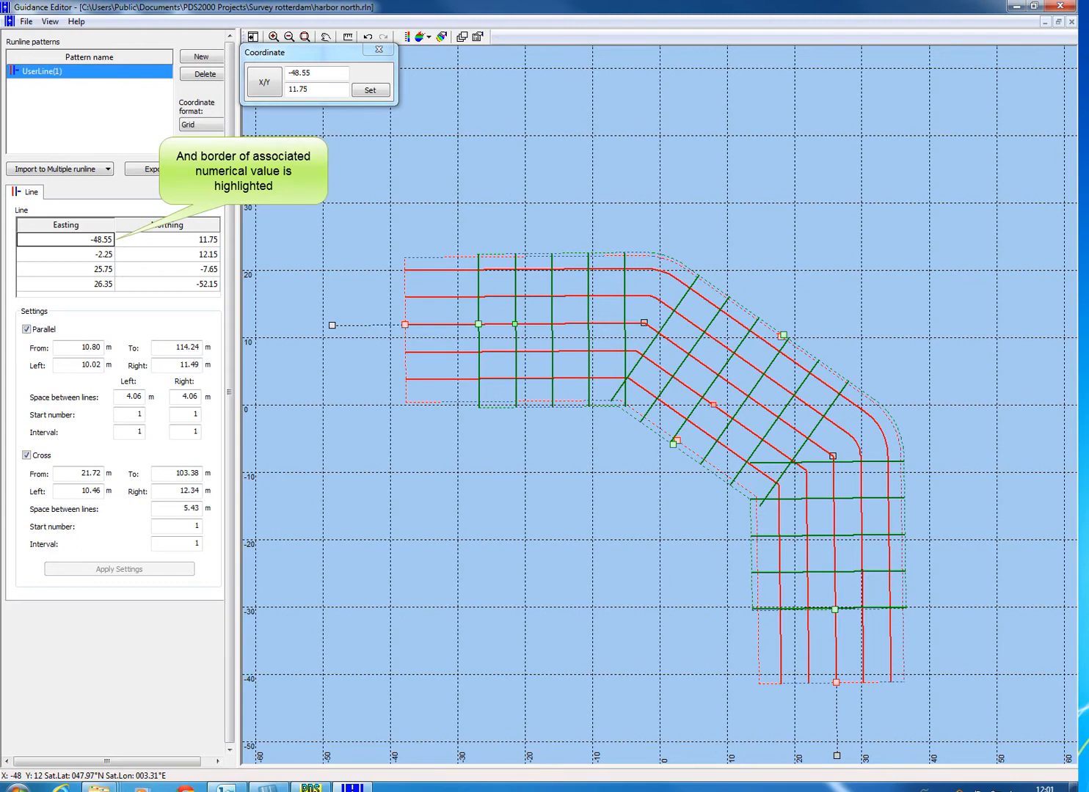
Select the line's first point and its last point on the map to examine their matching coordinate values.
click(335, 324)
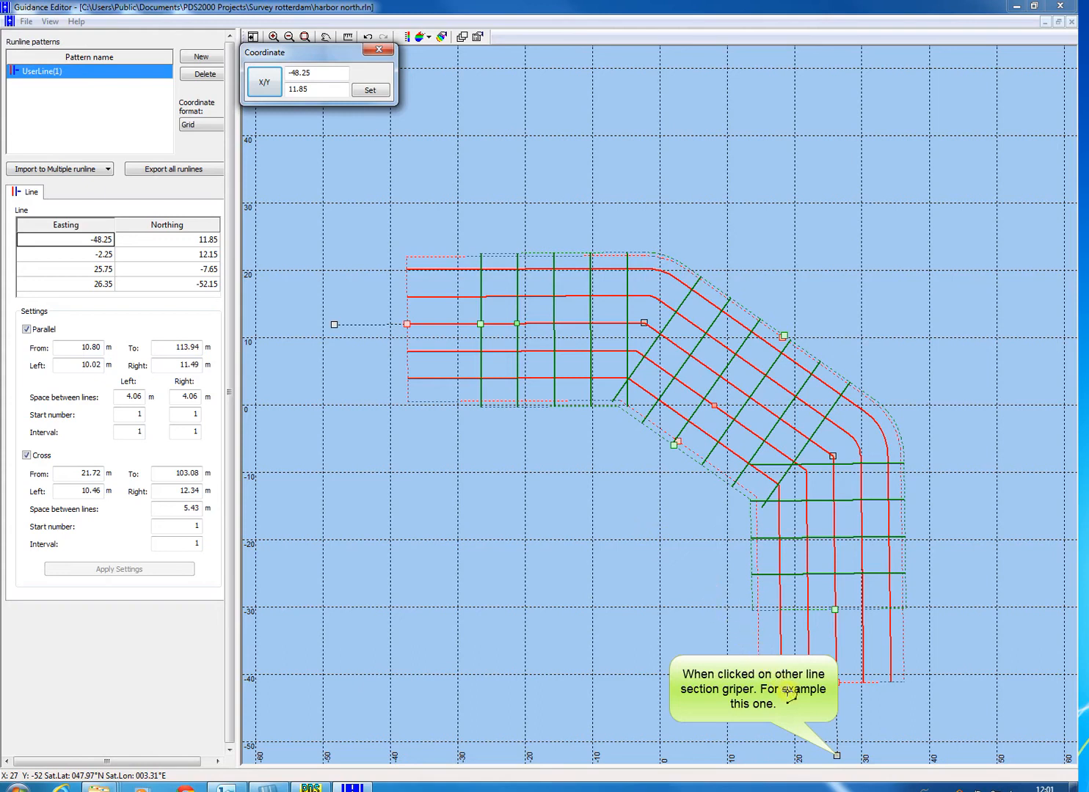
click(838, 756)
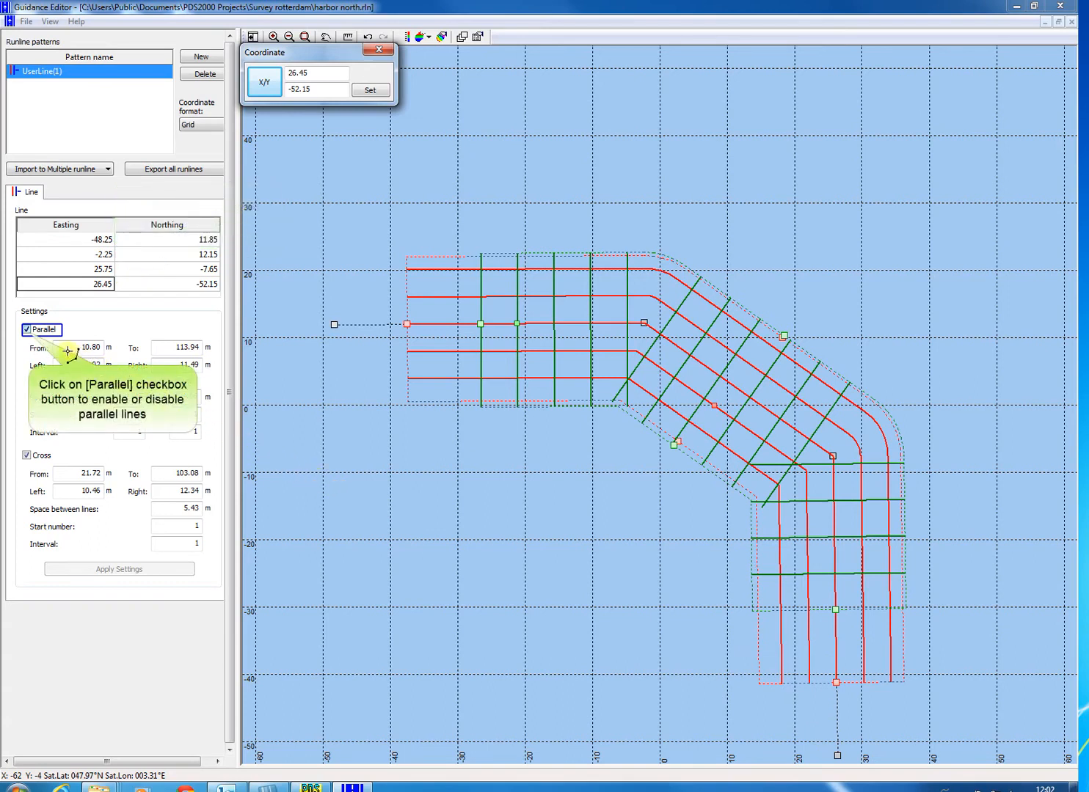
Disable the parallel lines of the pattern and enable them again.
click(27, 330)
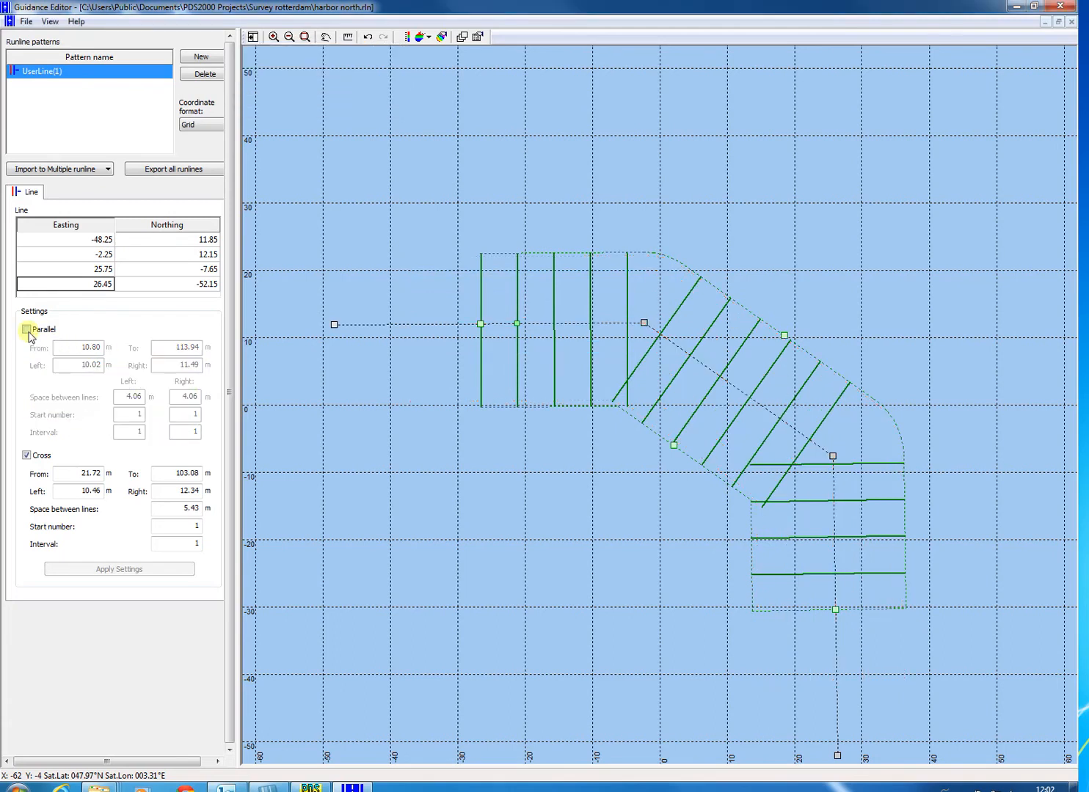
click(27, 329)
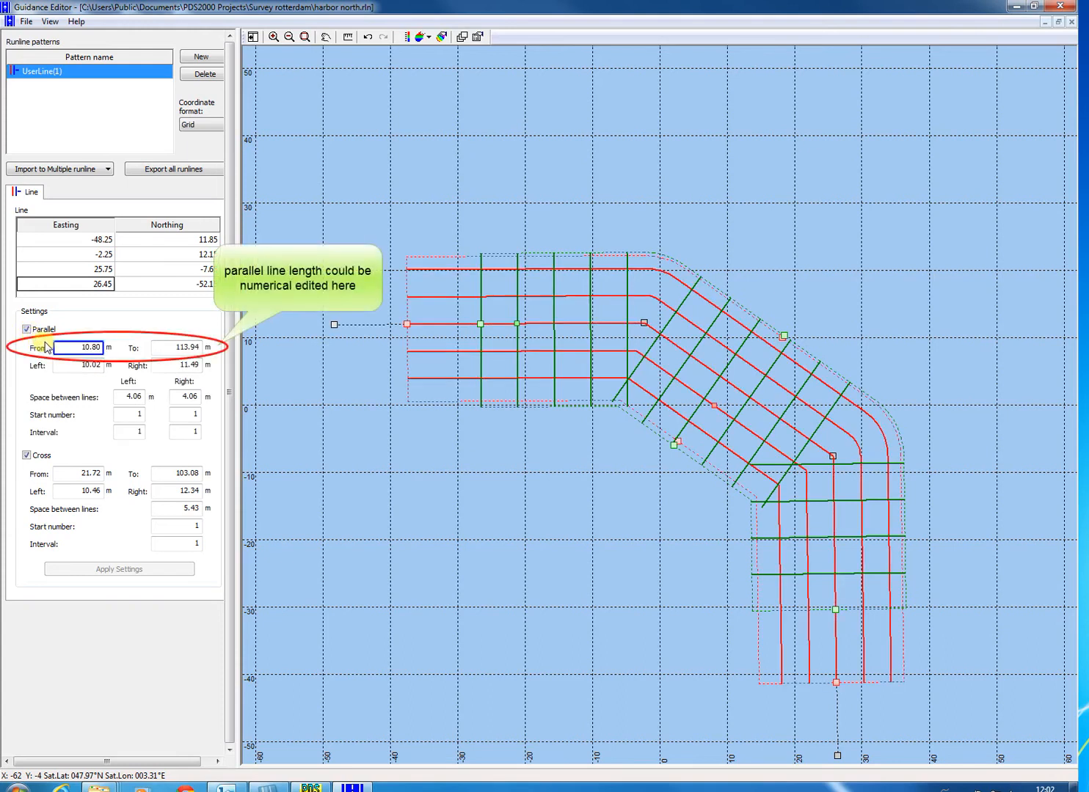
Set the parallel lines' From distance to 15.80 m and apply the settings.
click(91, 348)
key(BackSpace)
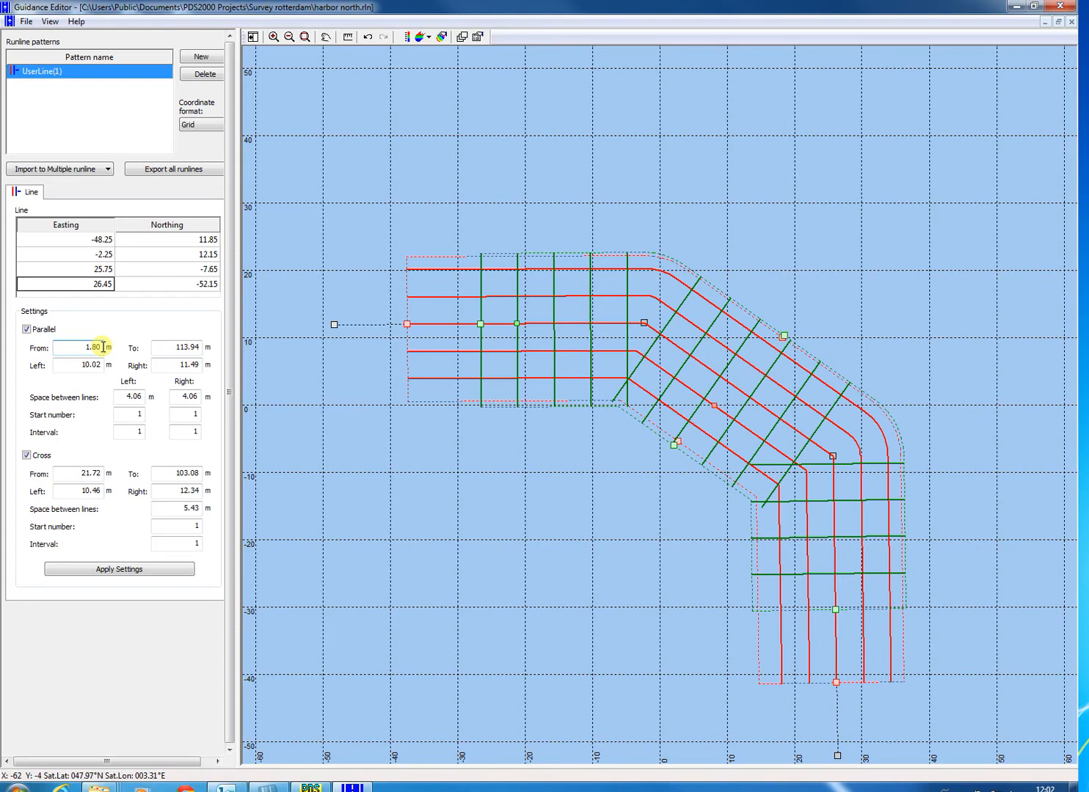
text(5)
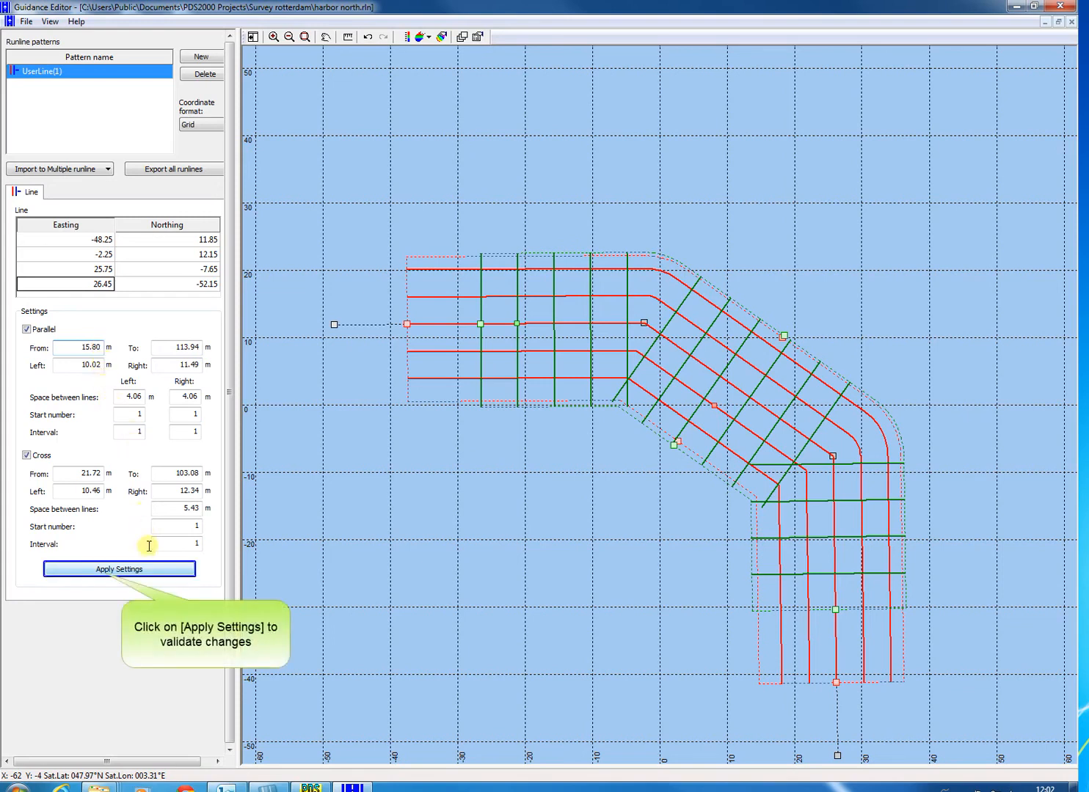
click(151, 571)
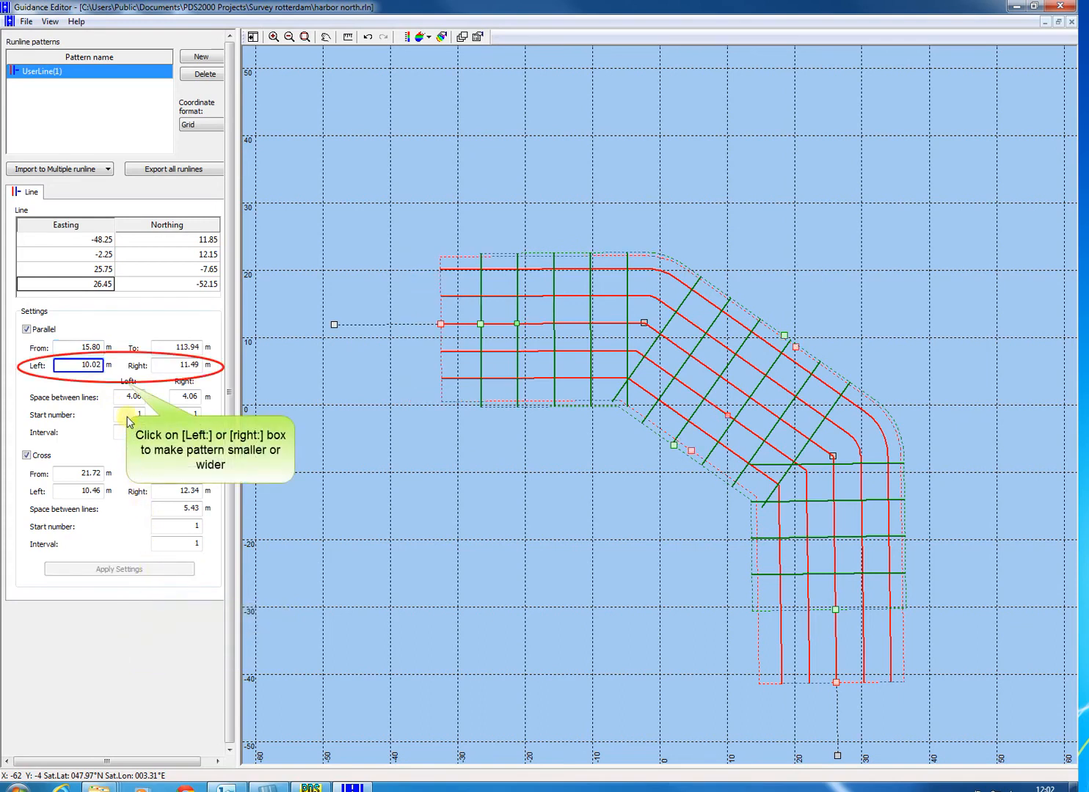
Set the parallel lines' left width to 15.02 m and apply the settings.
click(88, 367)
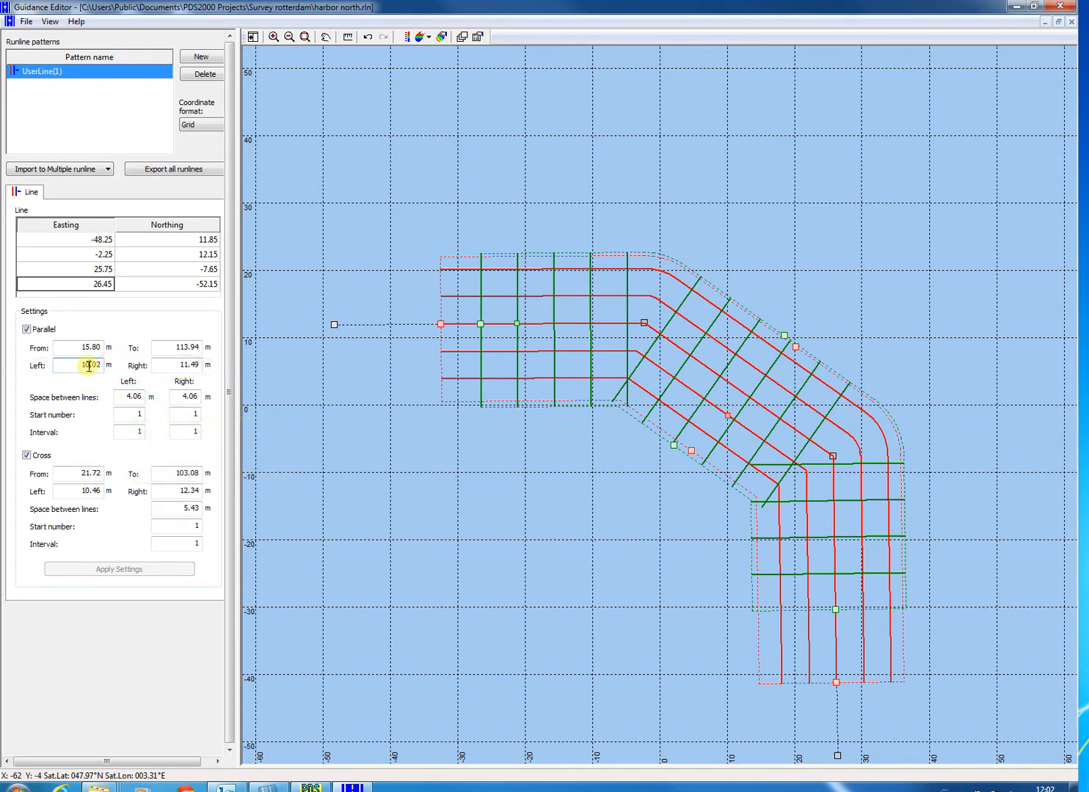
key(BackSpace)
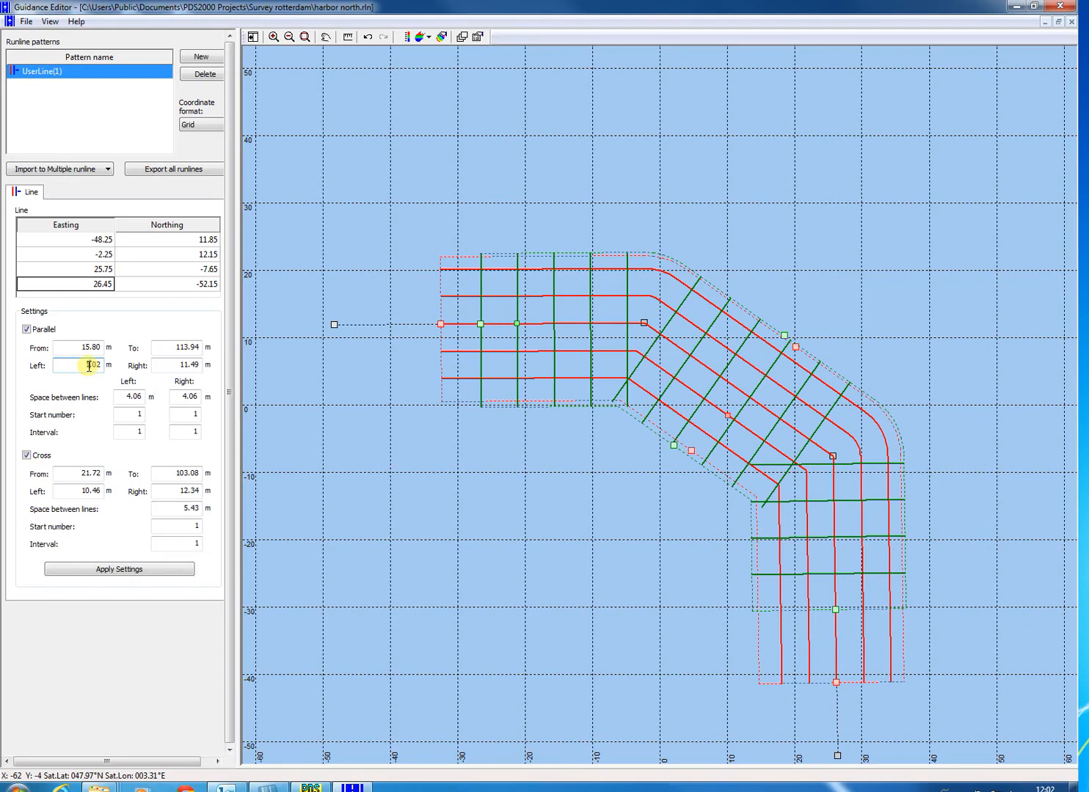
text(5)
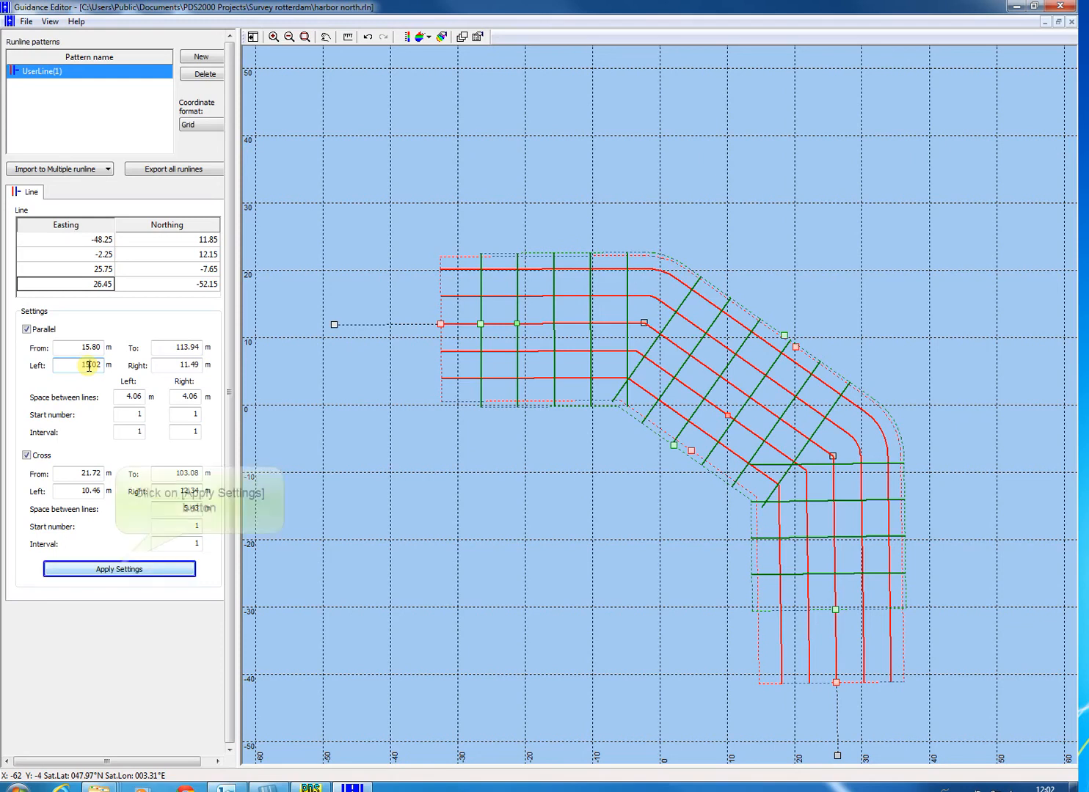
click(117, 566)
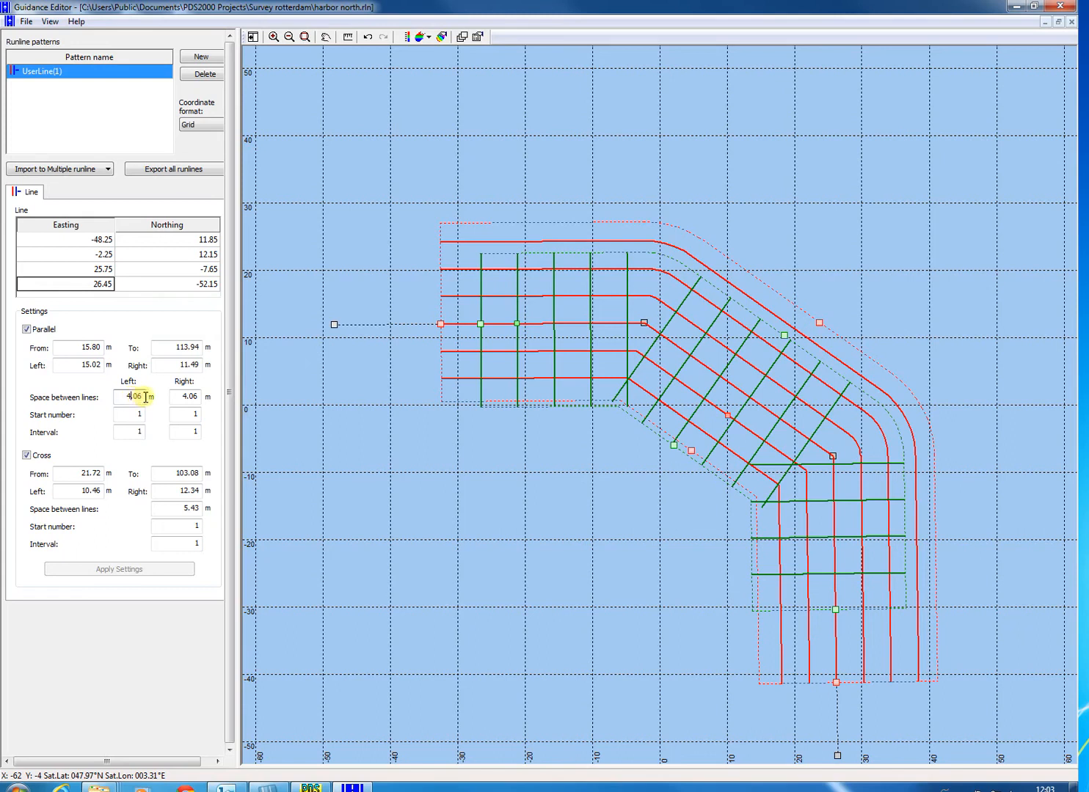
Set the left space between the parallel lines to 1.06 m and apply the settings.
key(BackSpace)
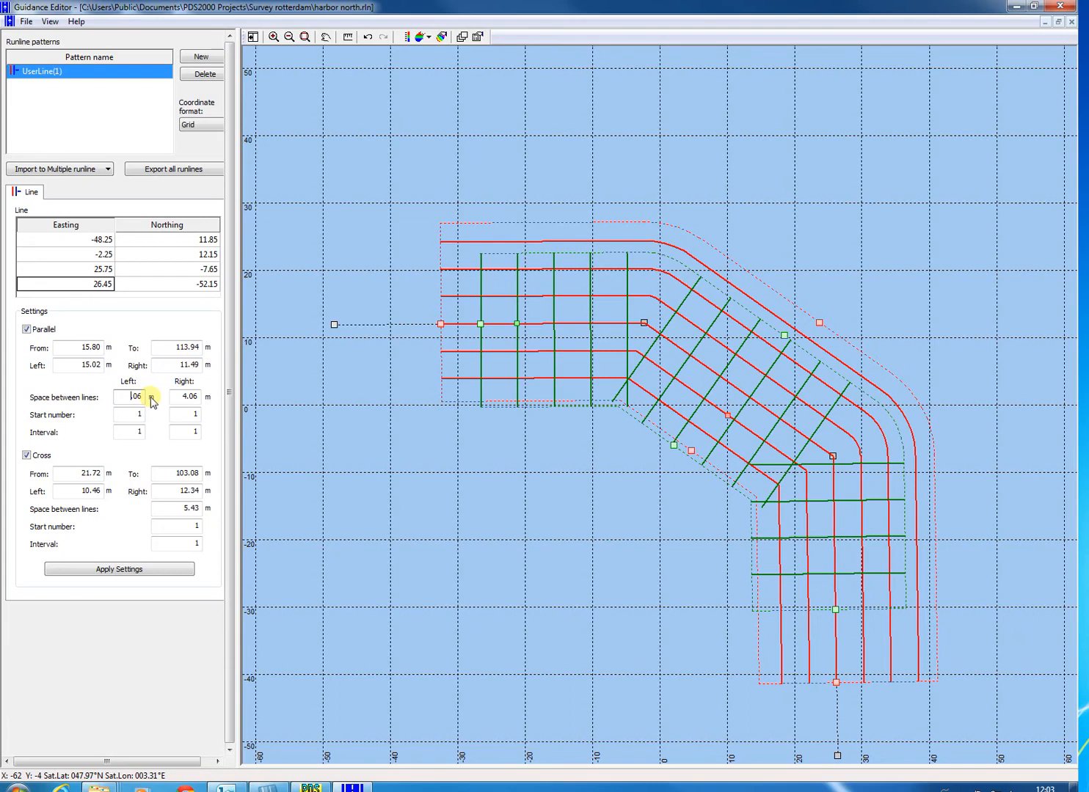
text(1)
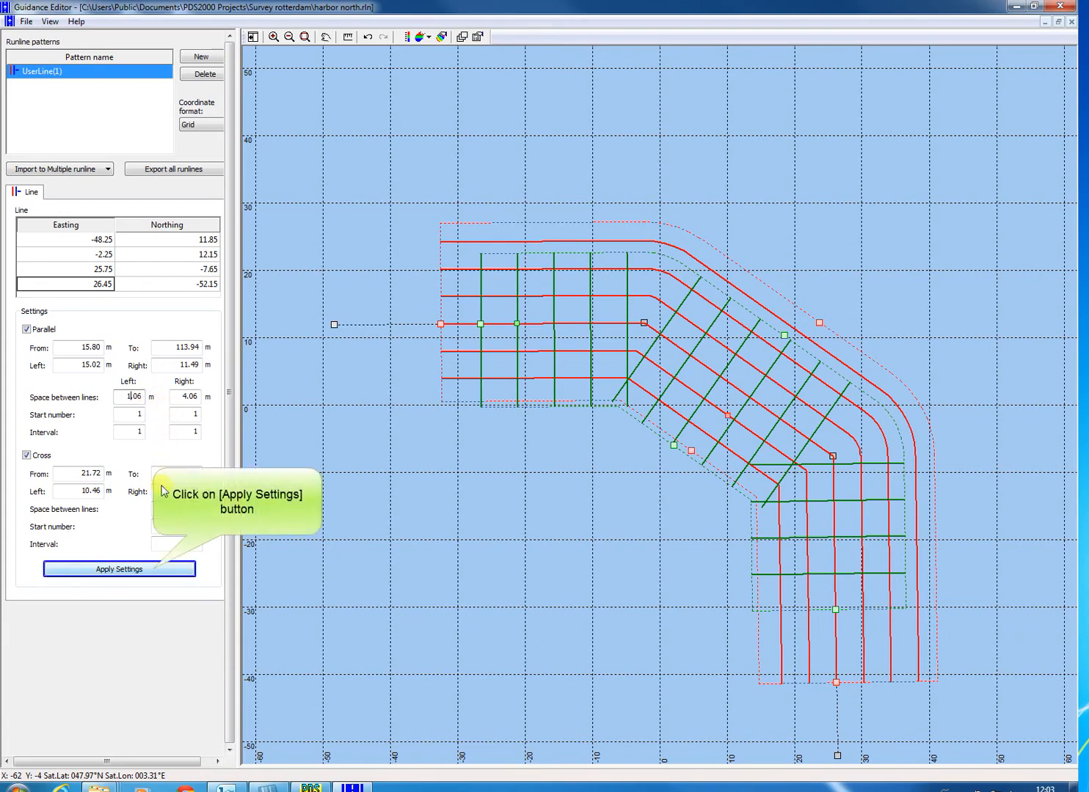
click(157, 569)
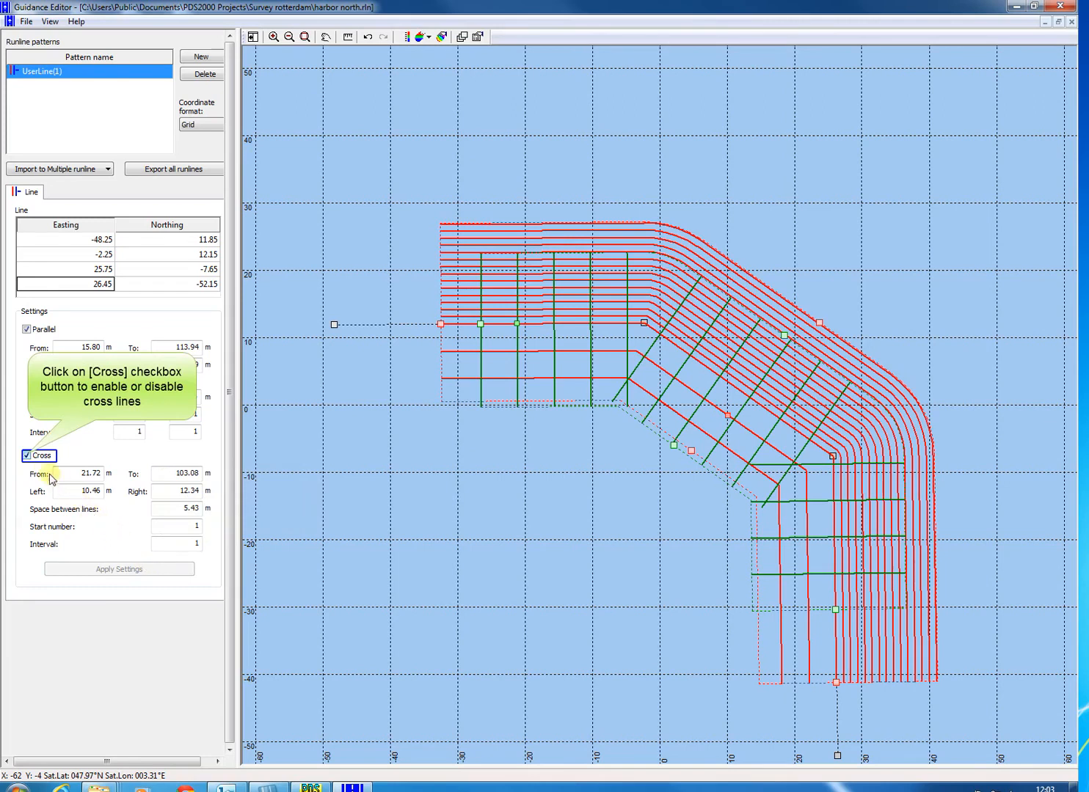
Disable the cross lines of the pattern and enable them again.
click(28, 456)
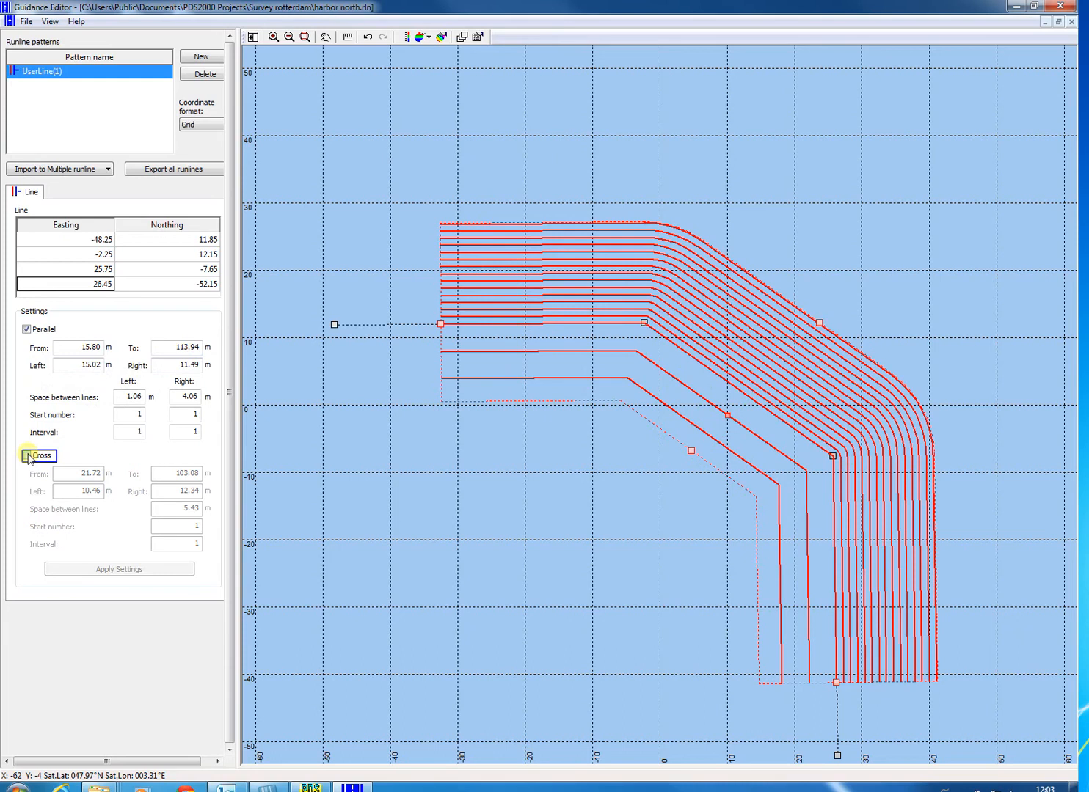
click(27, 456)
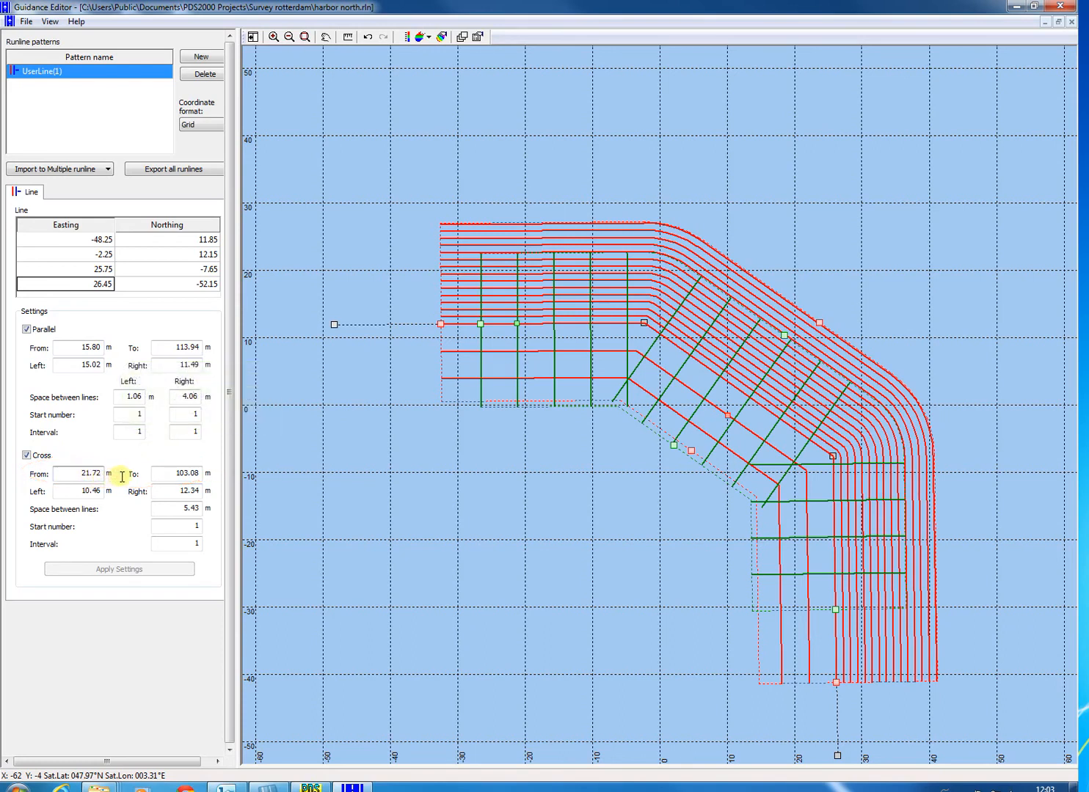
Set the cross lines' From distance to 30.72 m and apply the settings.
key(BackSpace)
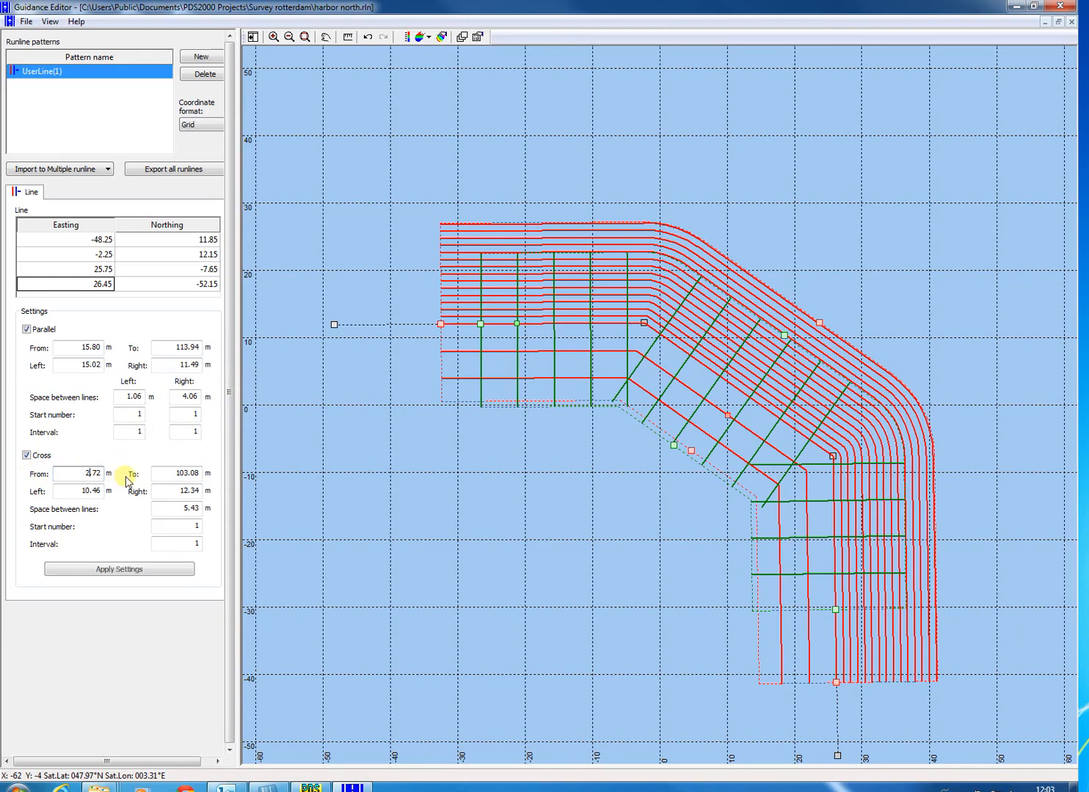
key(BackSpace)
text(30)
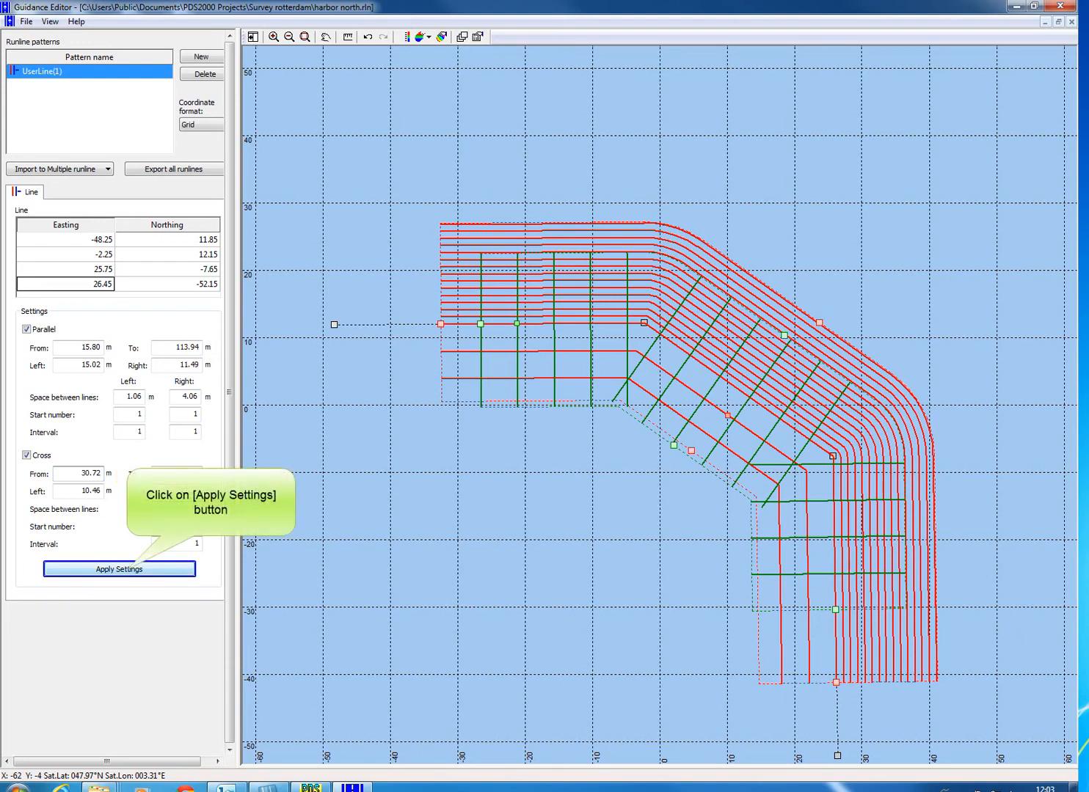
click(126, 568)
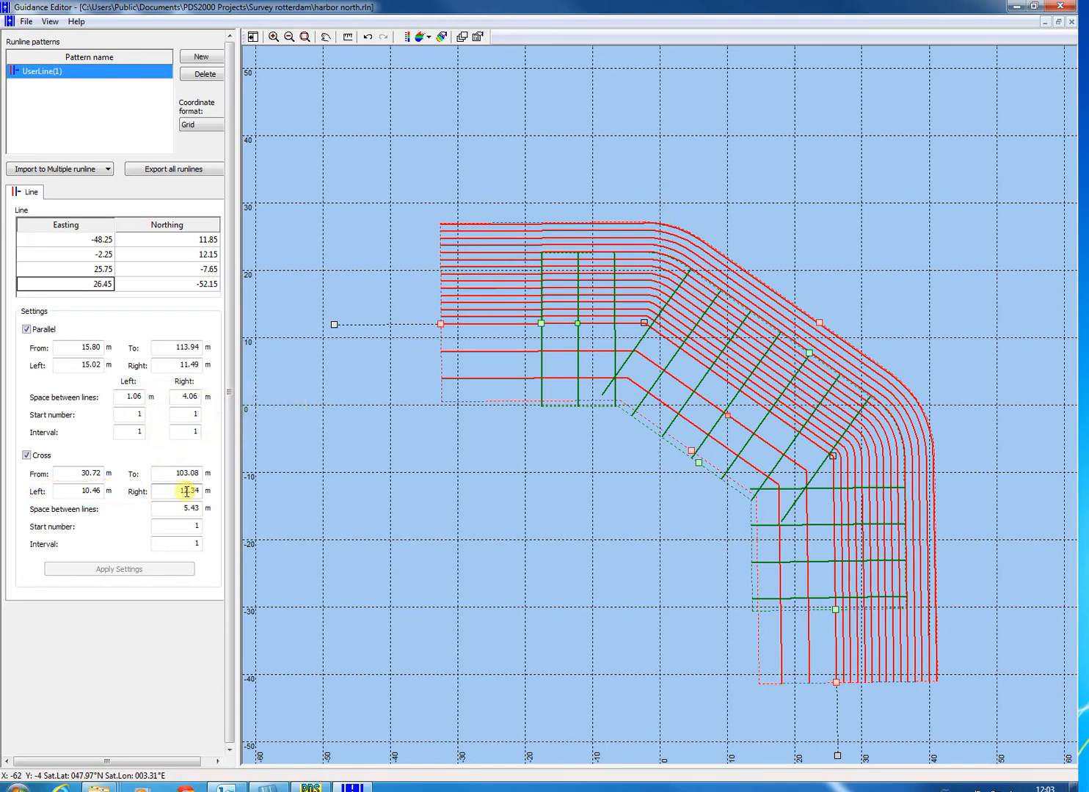
Set the cross lines' right width to 22.34 m and their line spacing to 15.43 m, applying the settings after each change.
key(BackSpace)
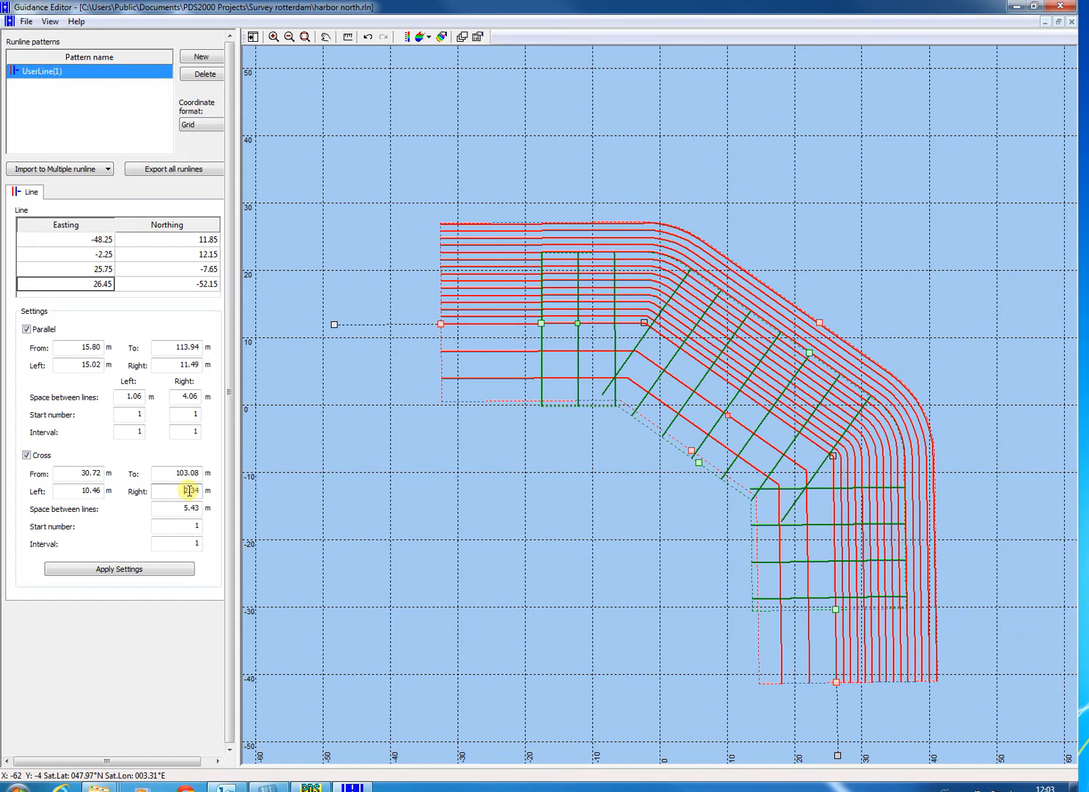
text(2)
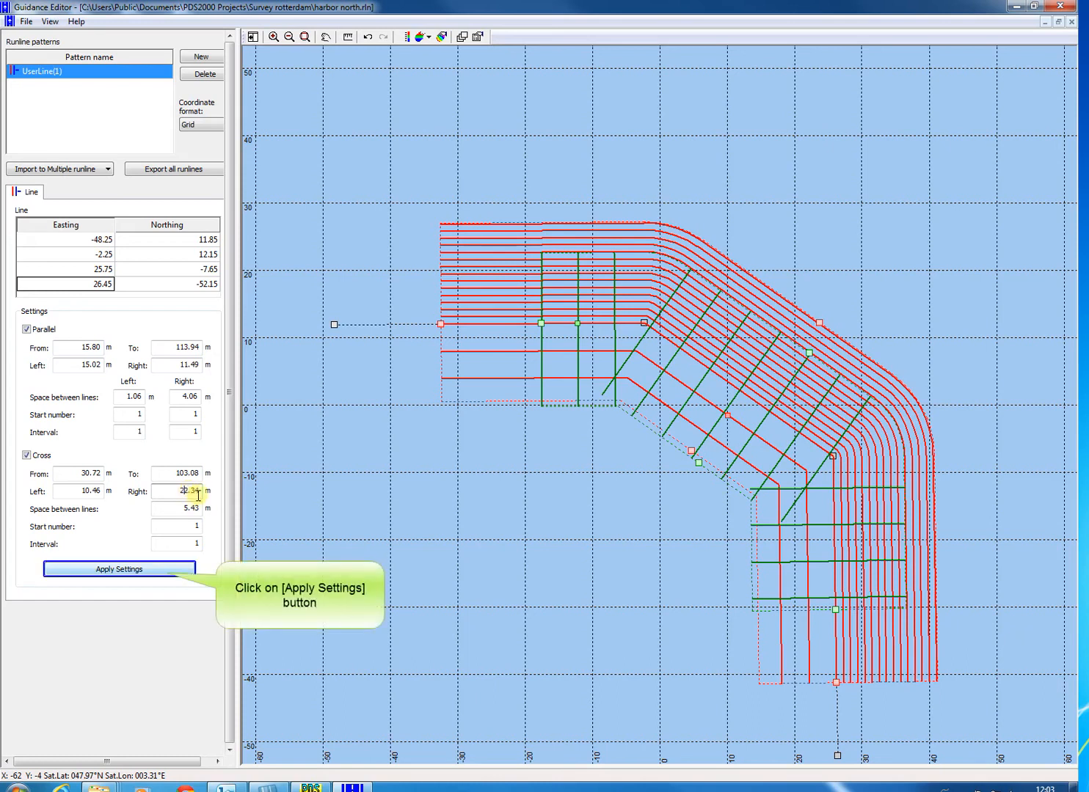
click(175, 568)
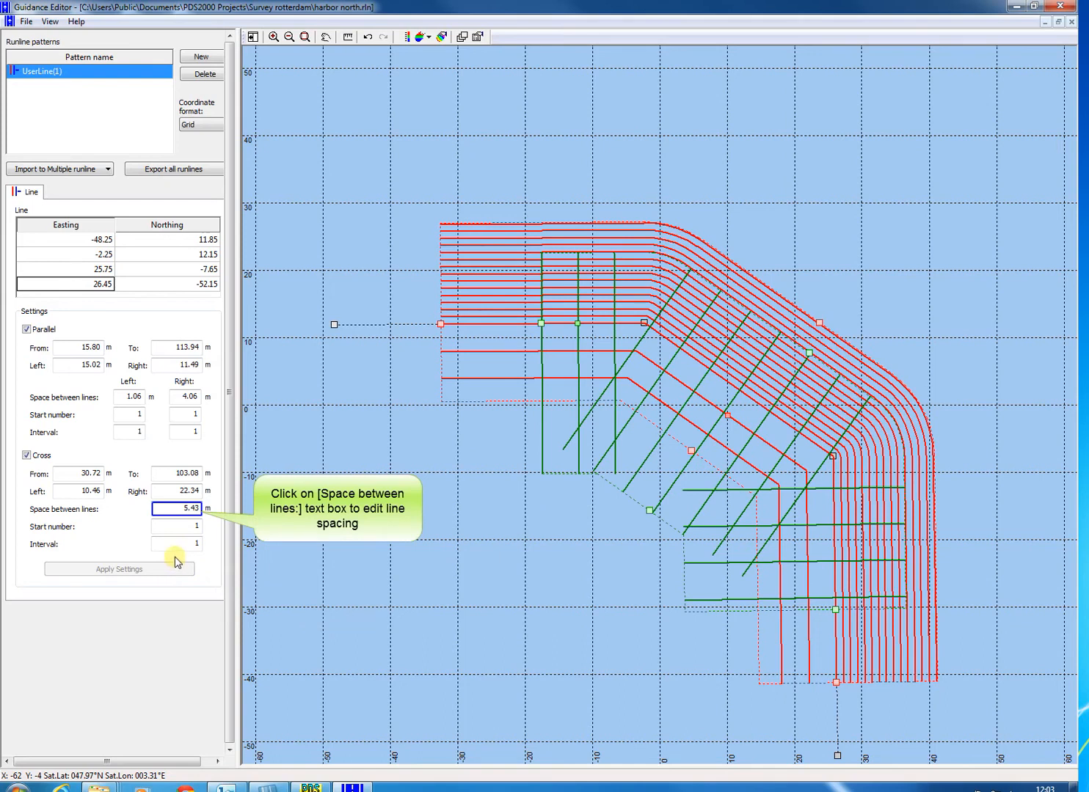
click(185, 510)
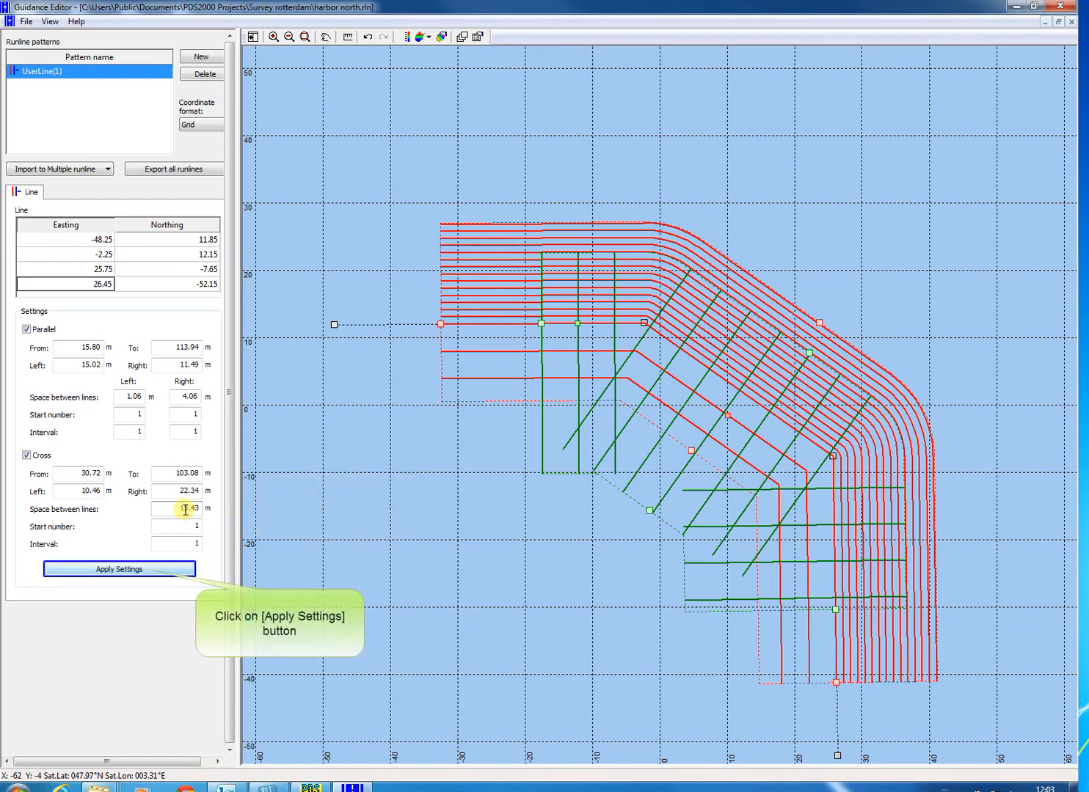
click(176, 569)
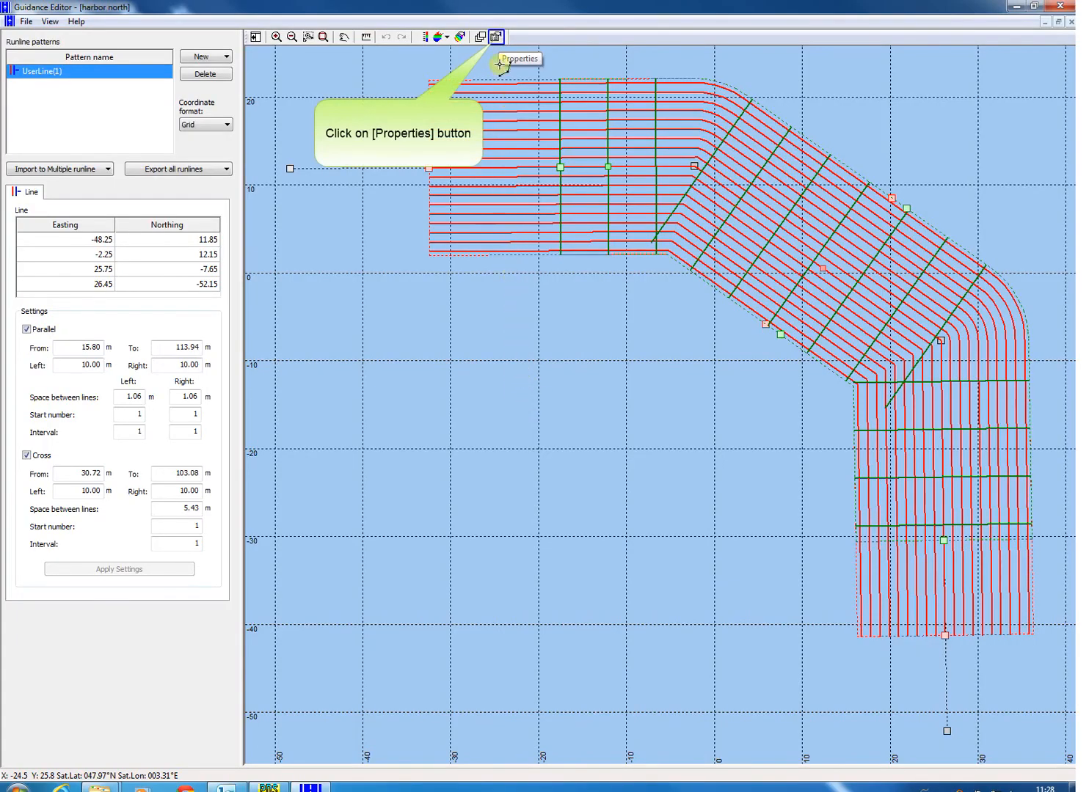
Enable the annotation of the RunLines Editing Layer in the view properties.
click(496, 37)
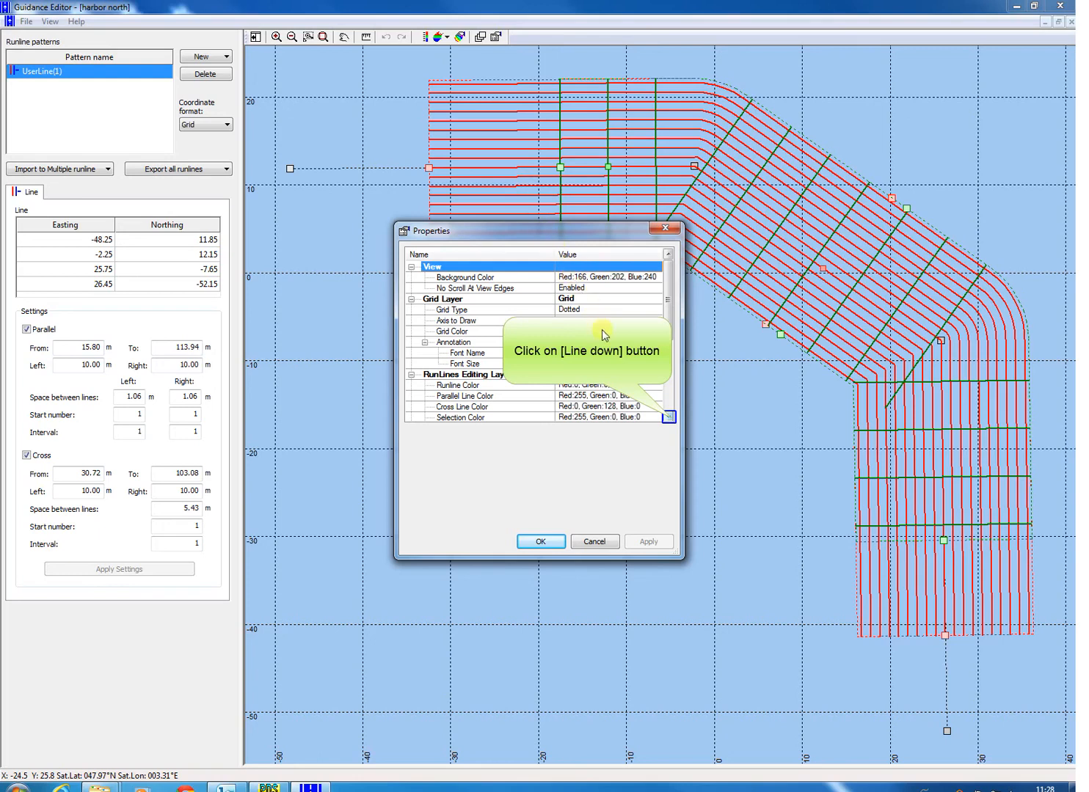
click(669, 418)
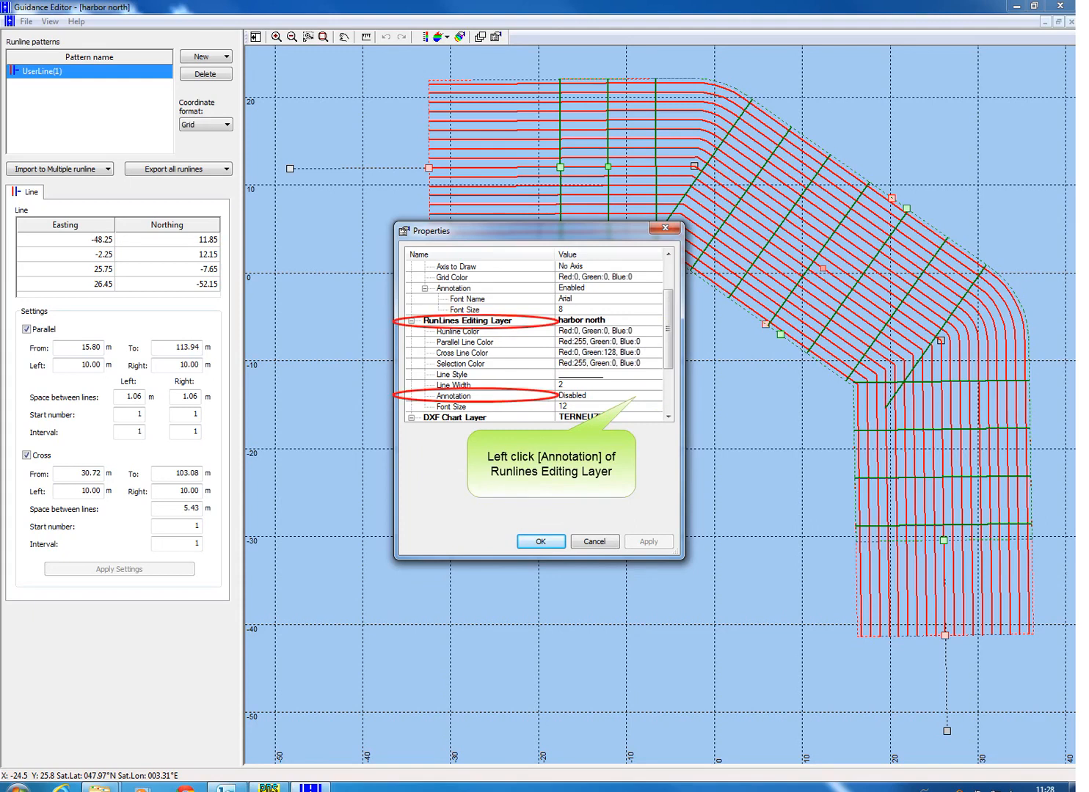
click(635, 398)
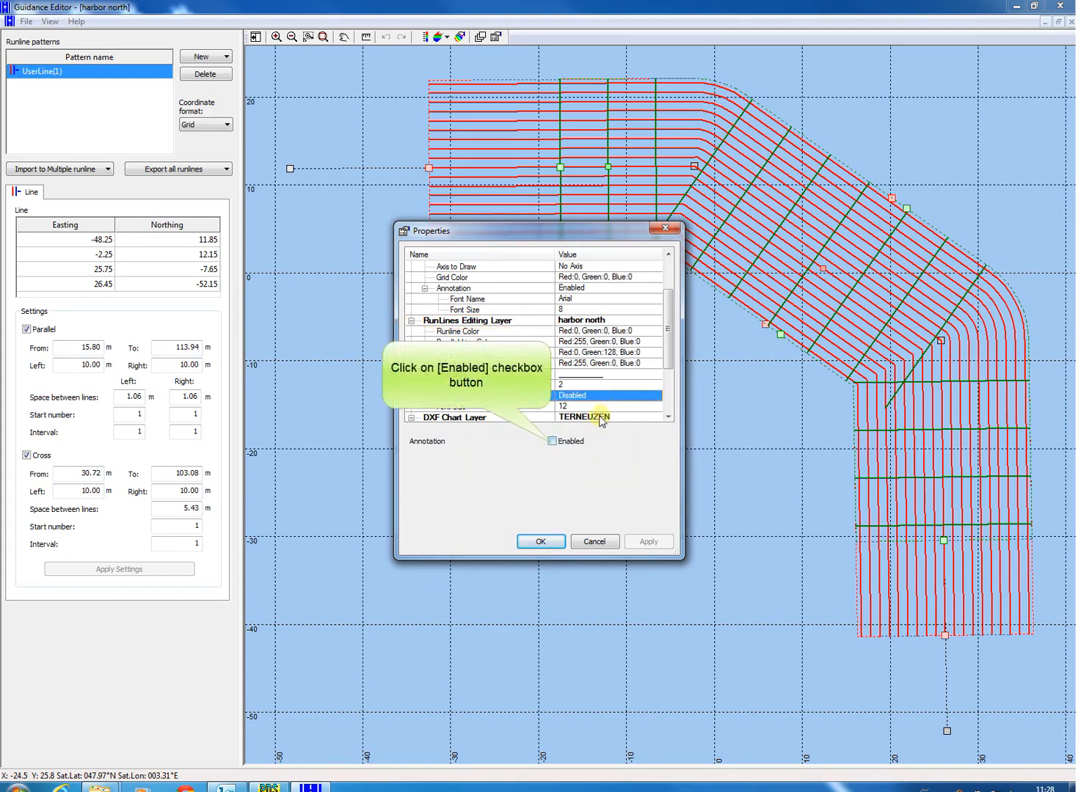
click(552, 441)
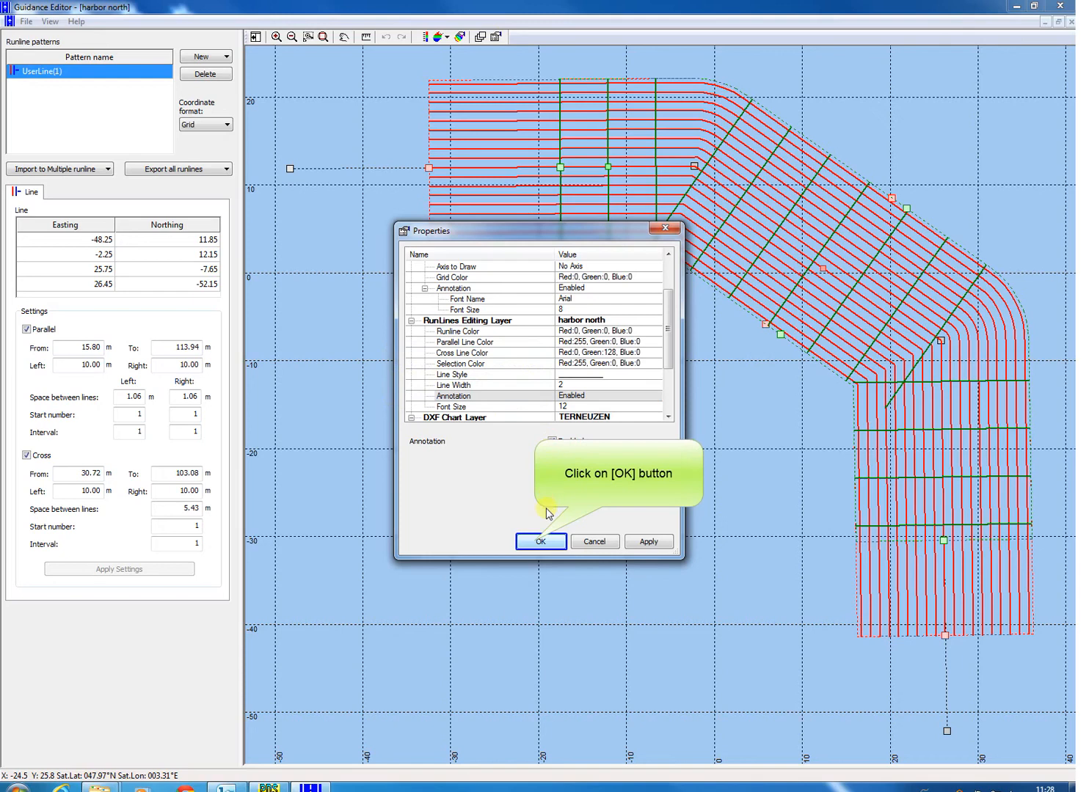
click(537, 541)
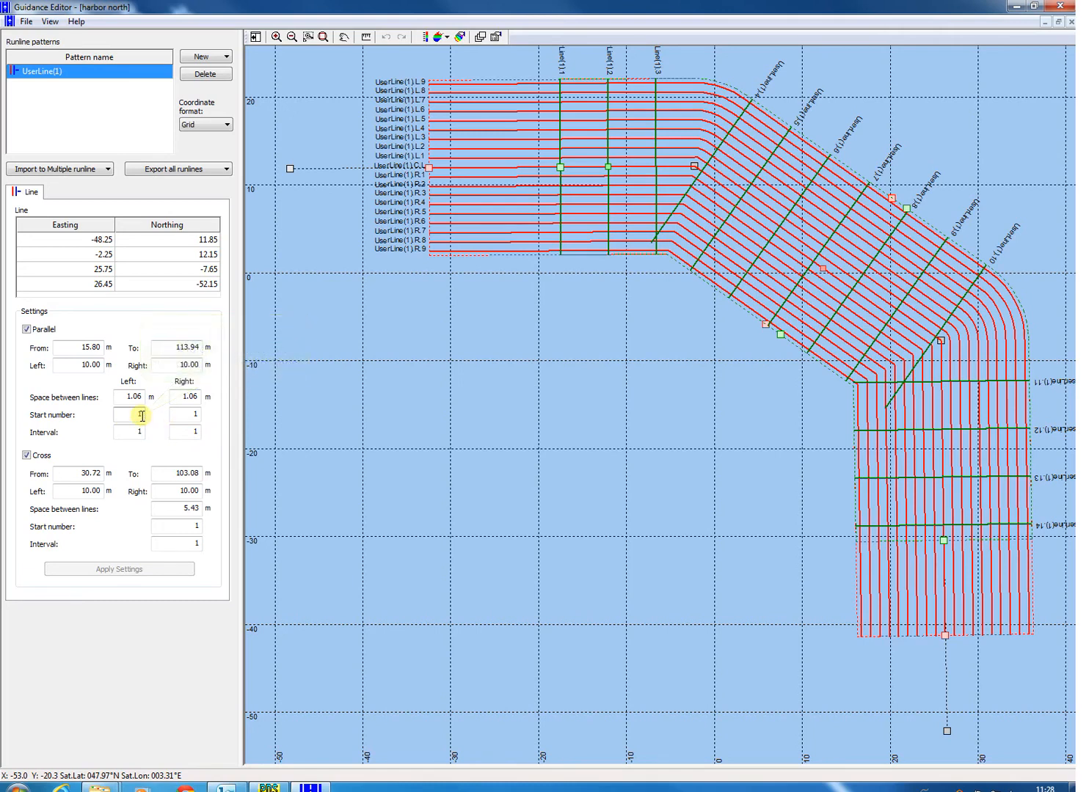
Set the parallel lines' start number to 10 for both the left and right lines, applying the settings after each change.
text(10)
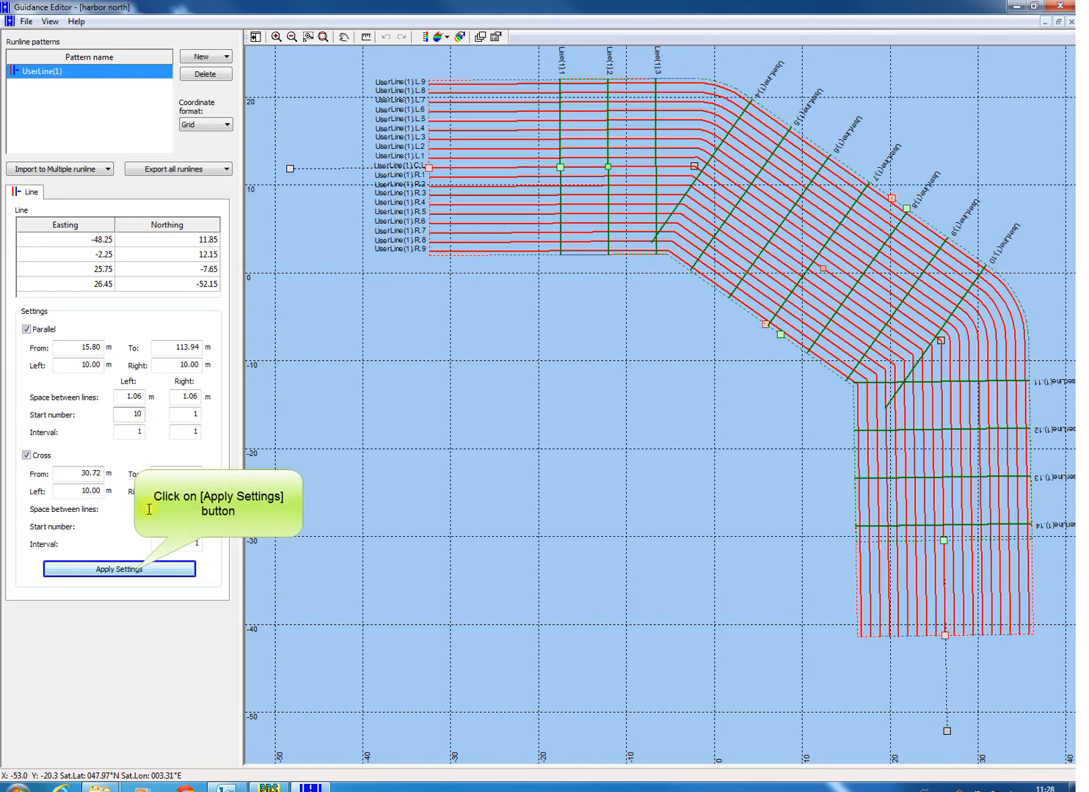
click(136, 570)
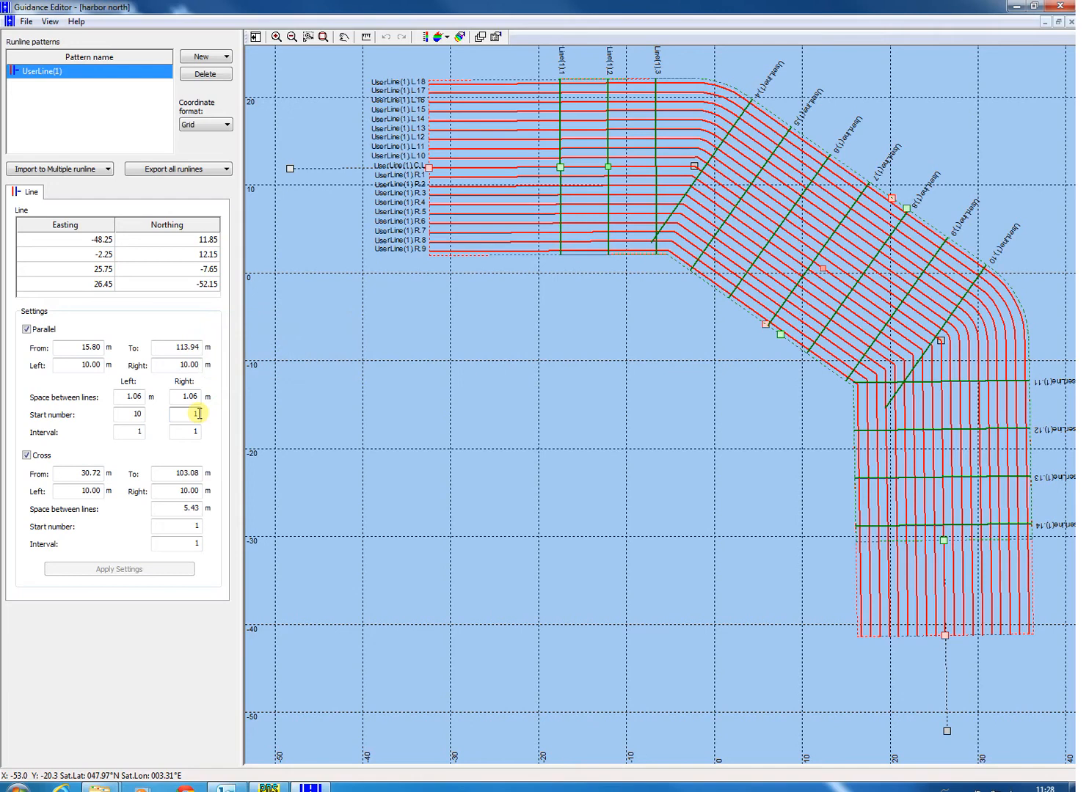
text(0)
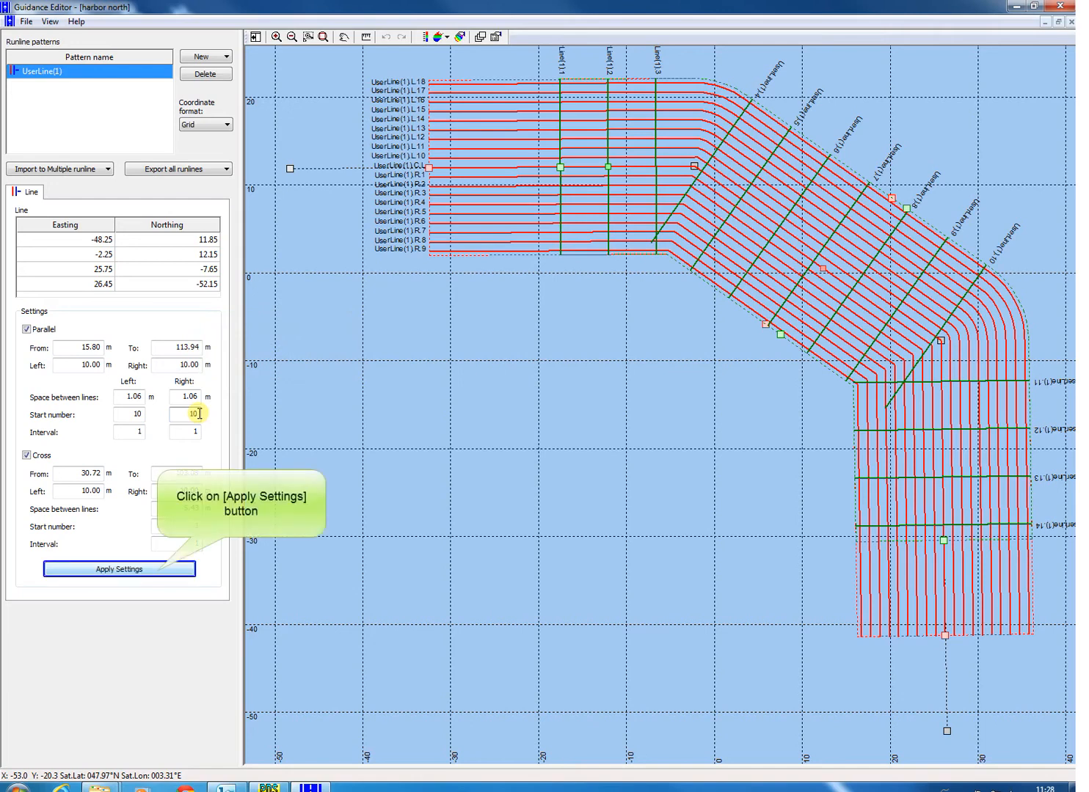
click(159, 570)
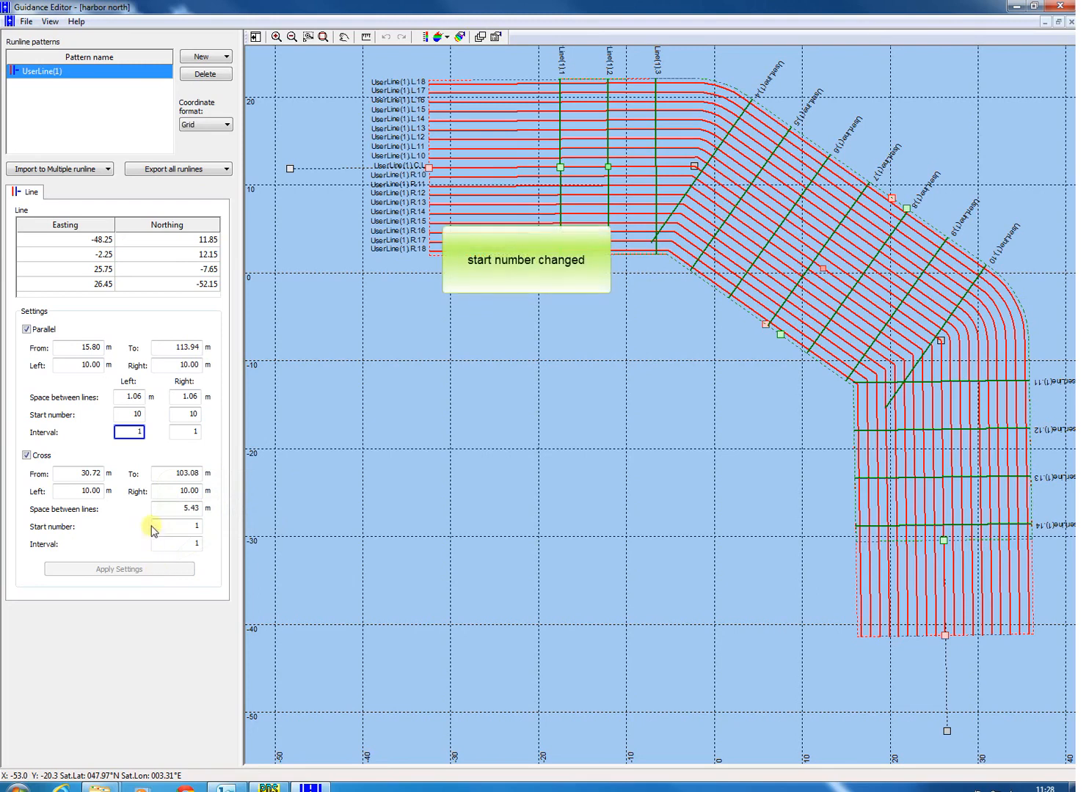
Set the numbering interval of the left parallel lines to 5 and apply the settings.
click(143, 433)
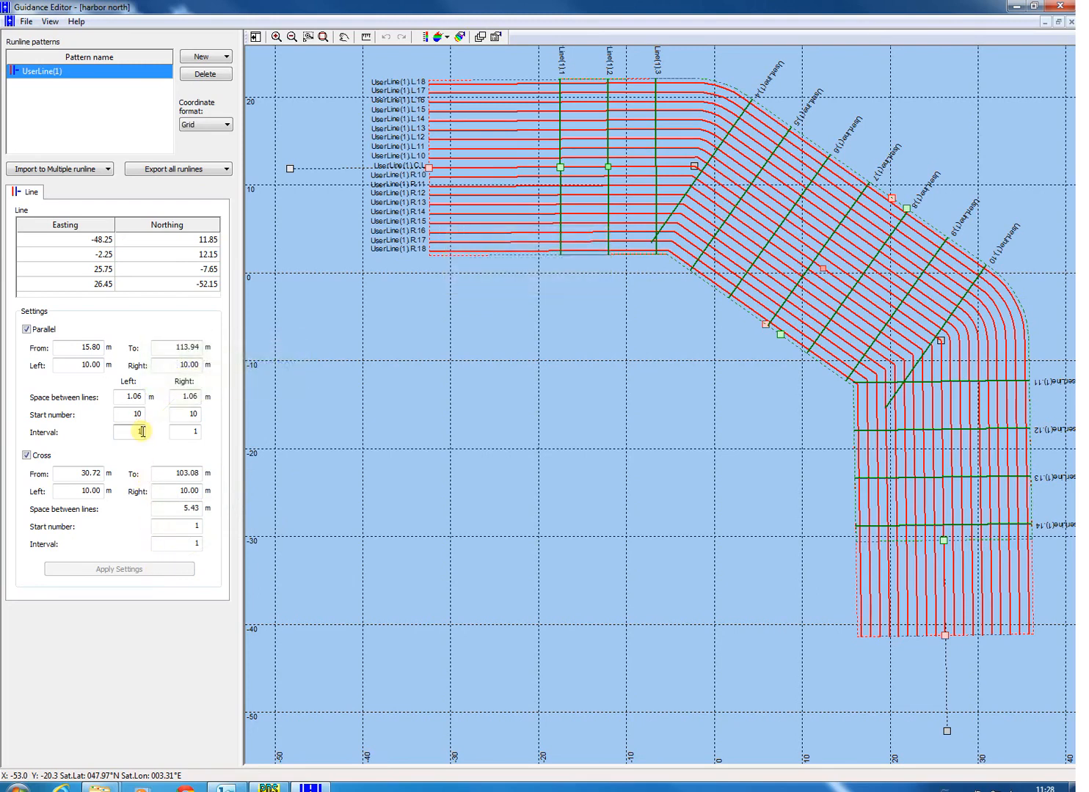
key(BackSpace)
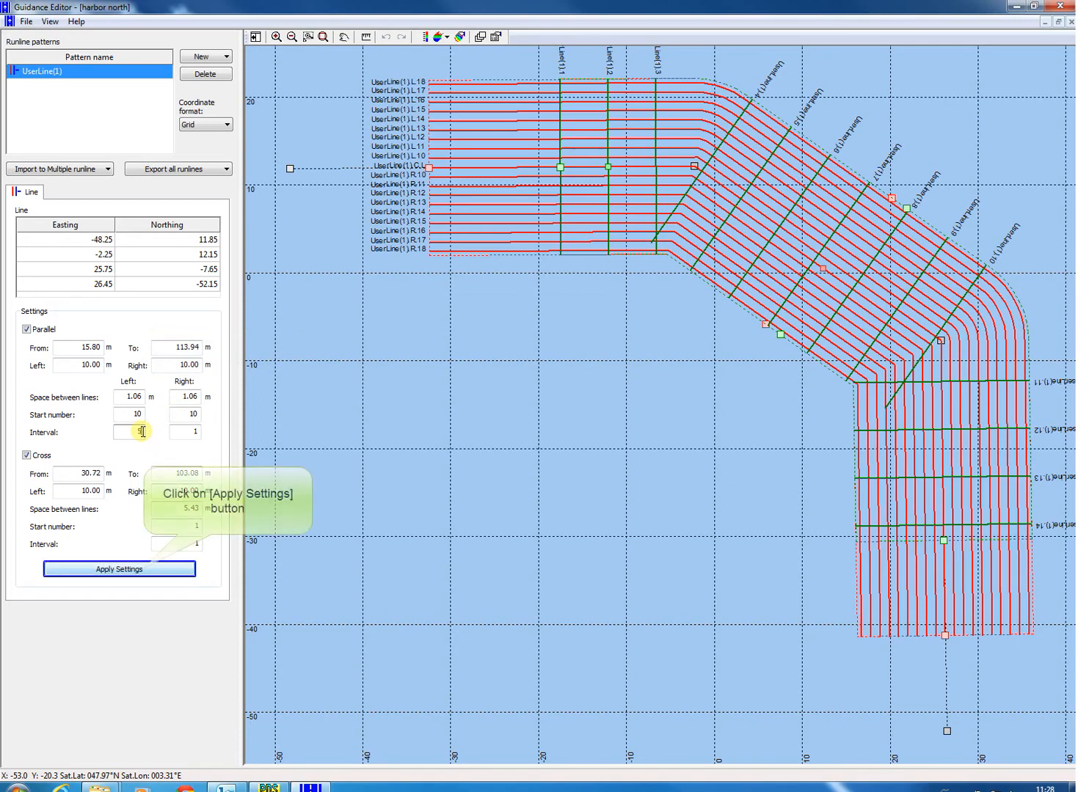
text(5)
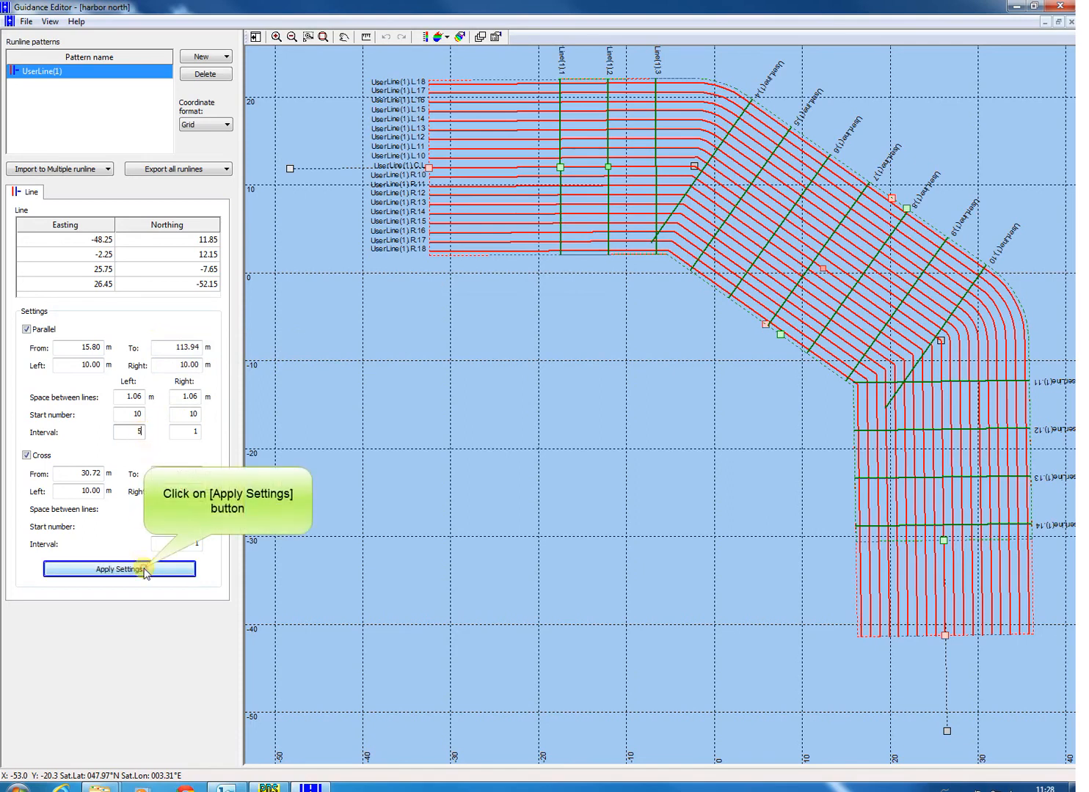
click(120, 568)
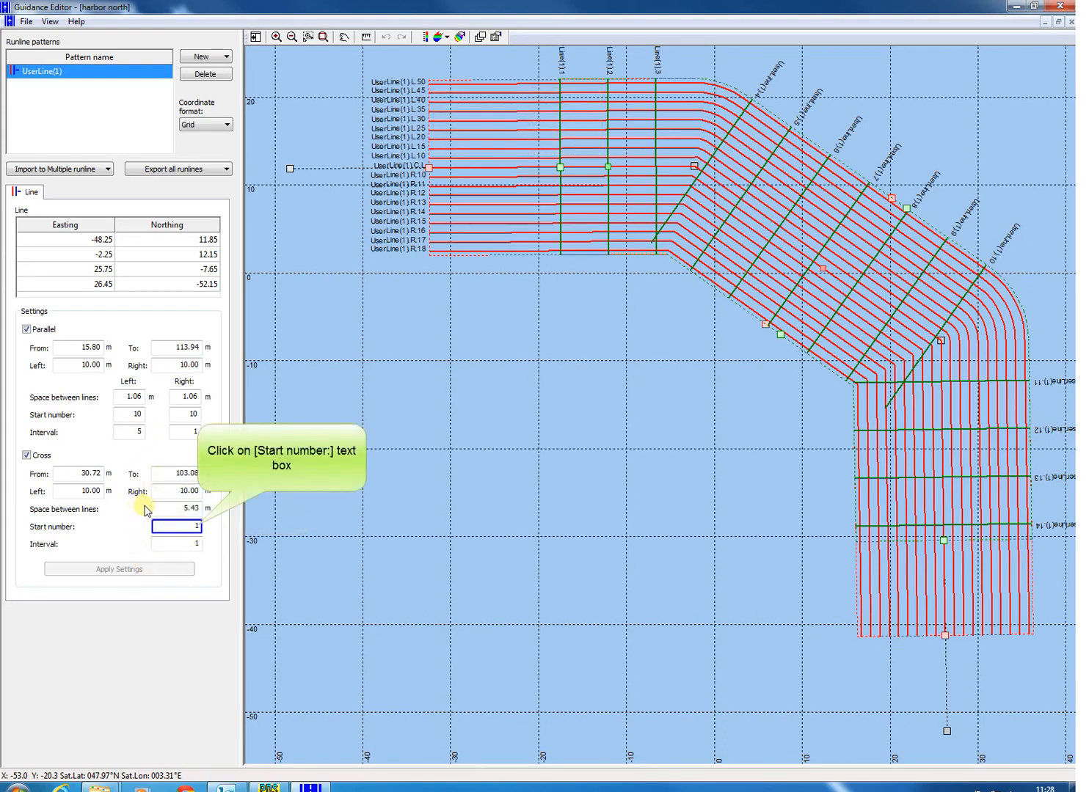
Set the cross lines' start number to 10 and their numbering interval to 10, applying the settings after each change.
click(198, 526)
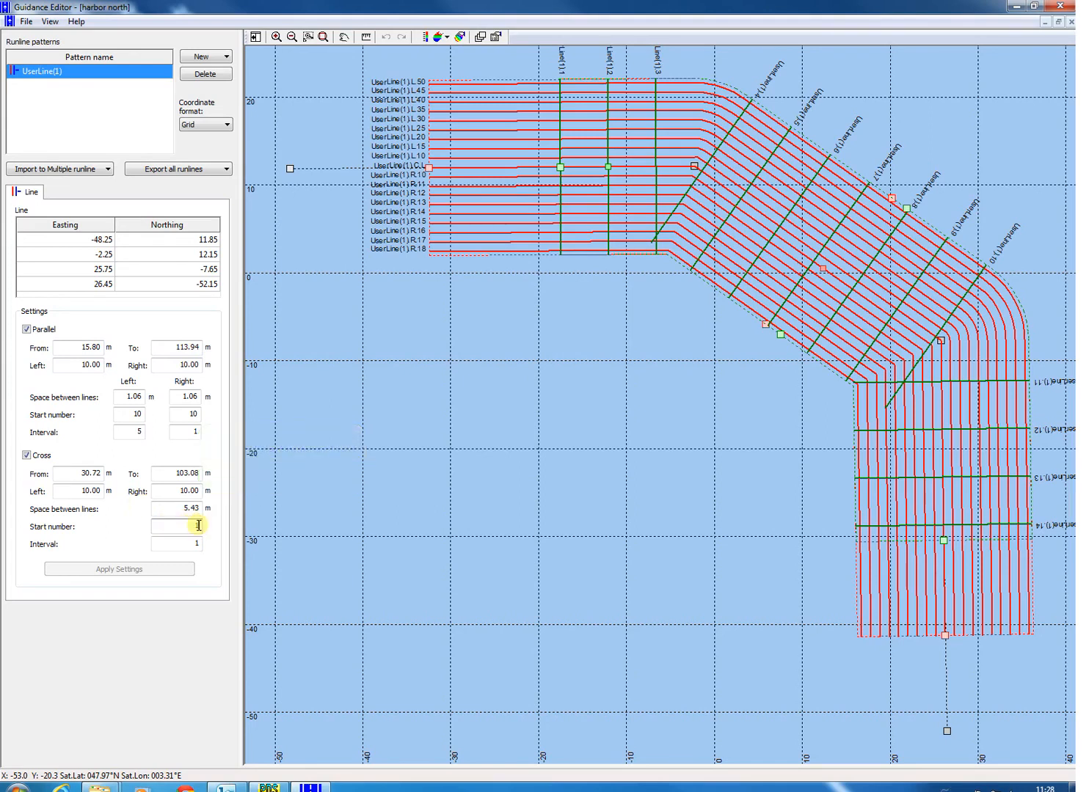
text(0)
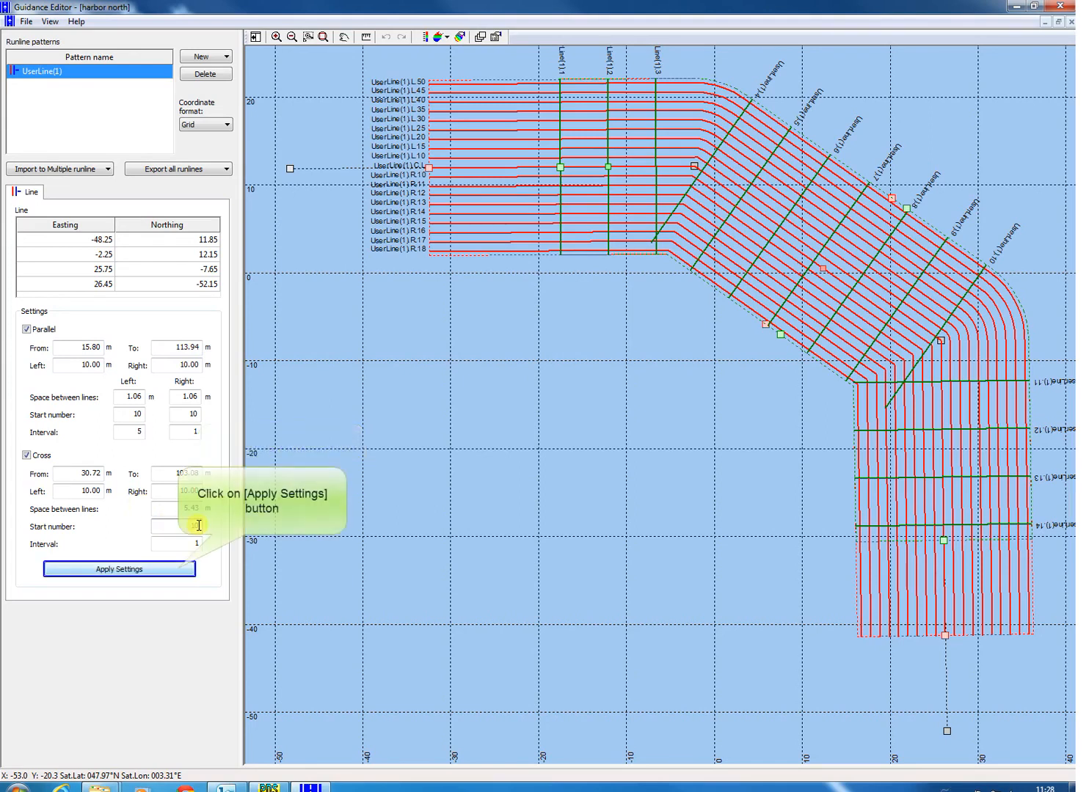
click(180, 572)
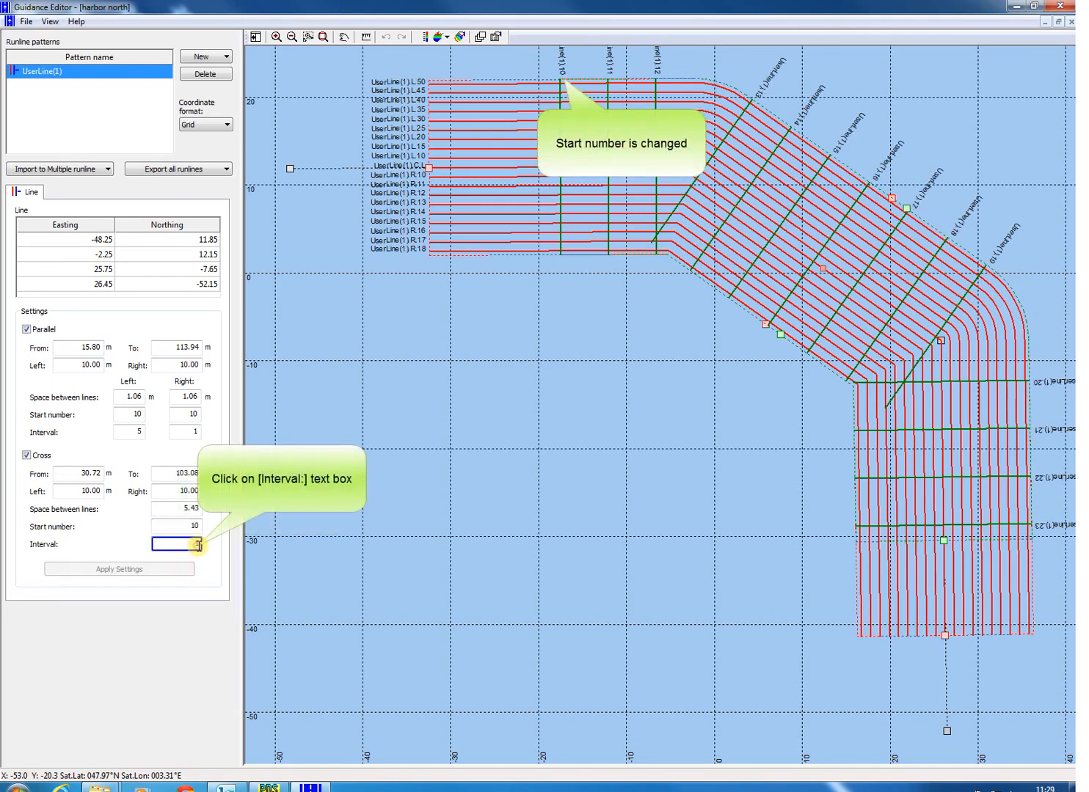
click(198, 546)
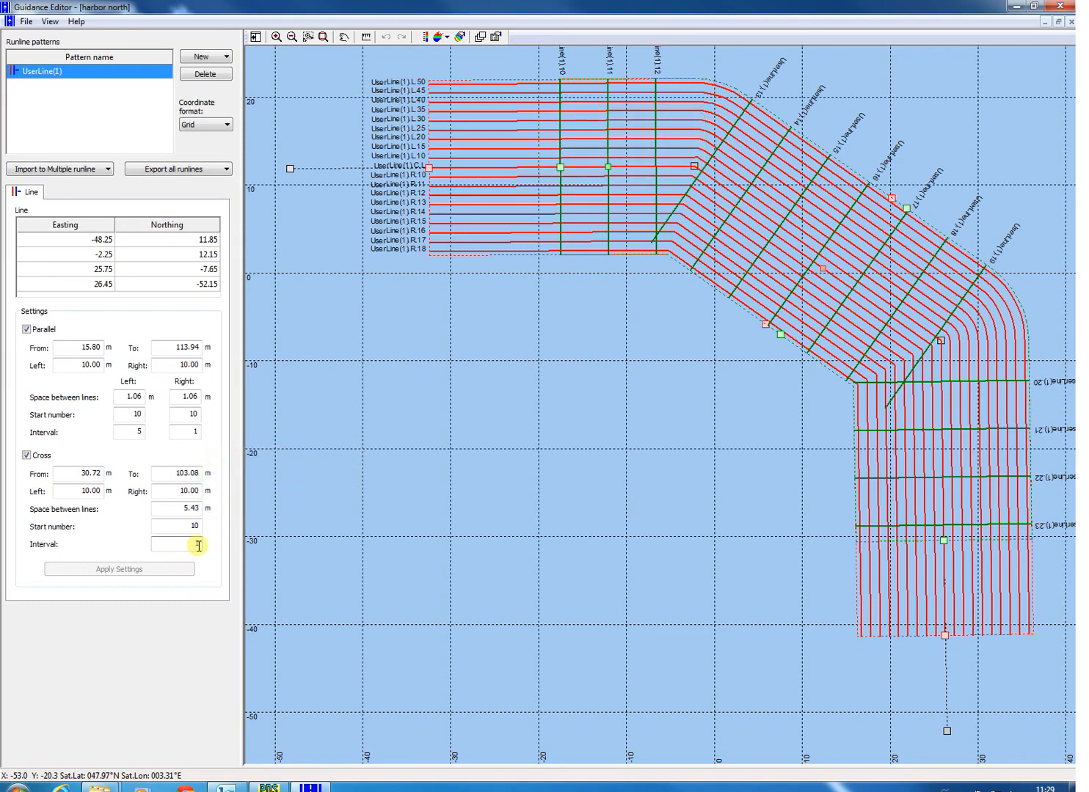
text(10)
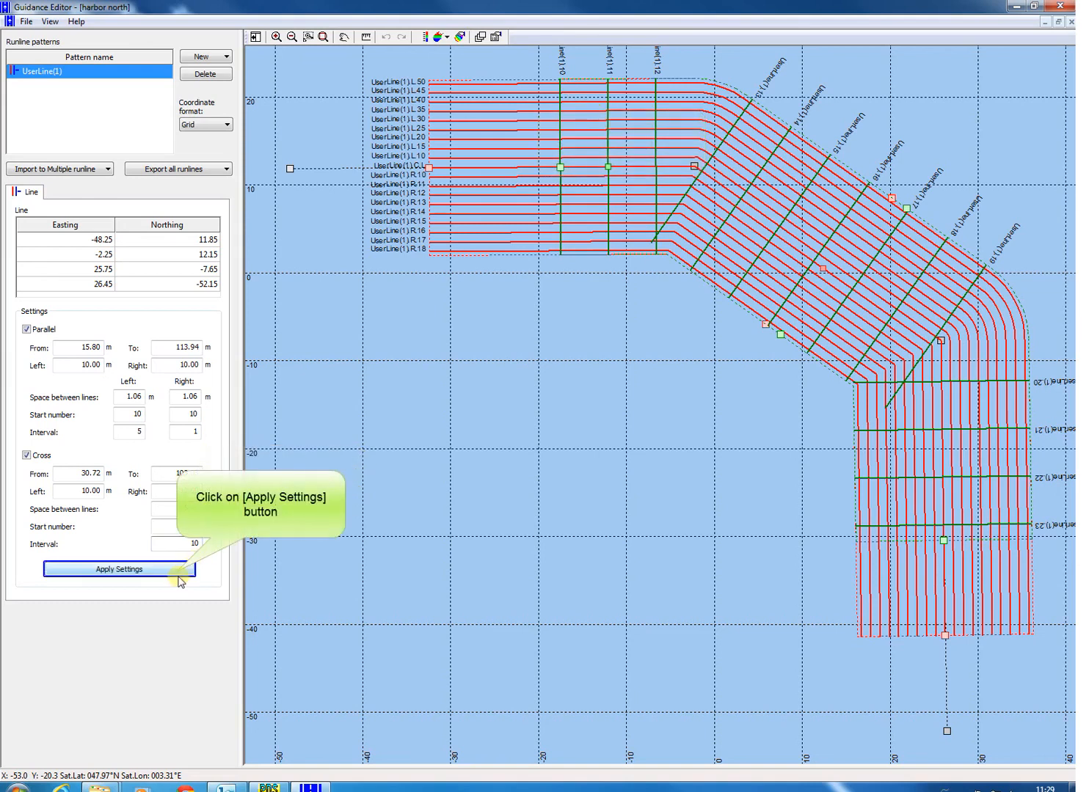
click(177, 573)
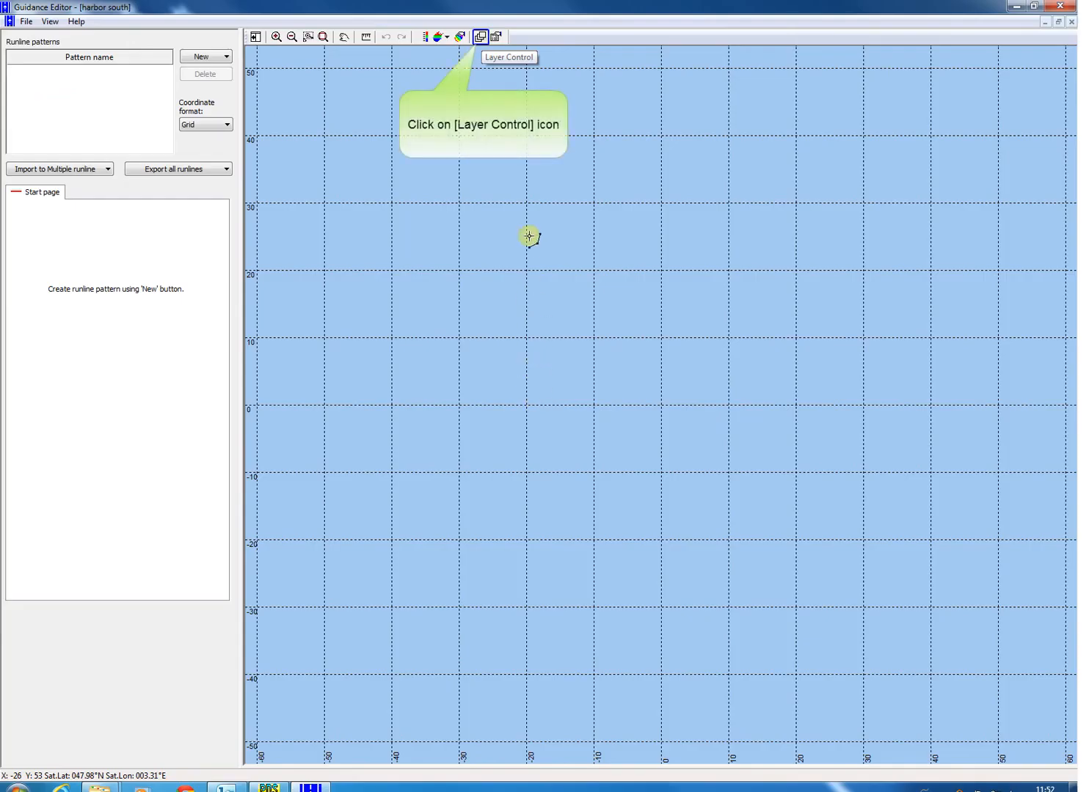
Add a DXF Chart Layer with the TERNEUZEN chart to the layers of the harbor south view.
click(480, 38)
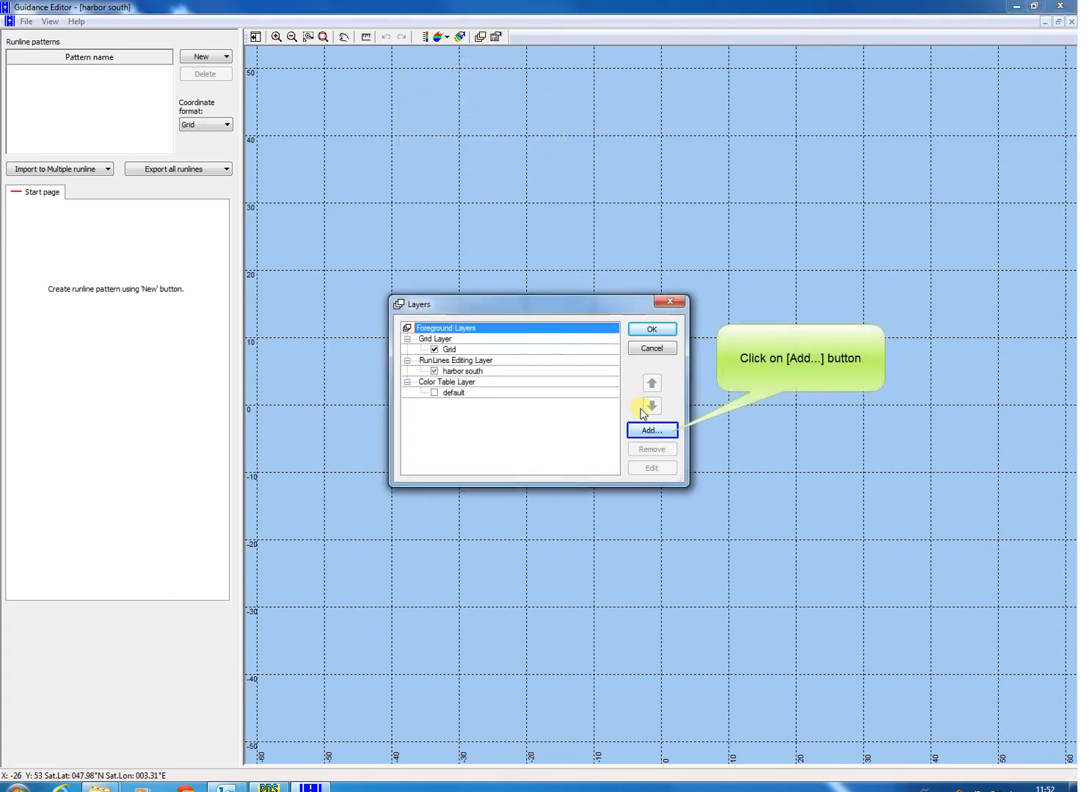
click(643, 431)
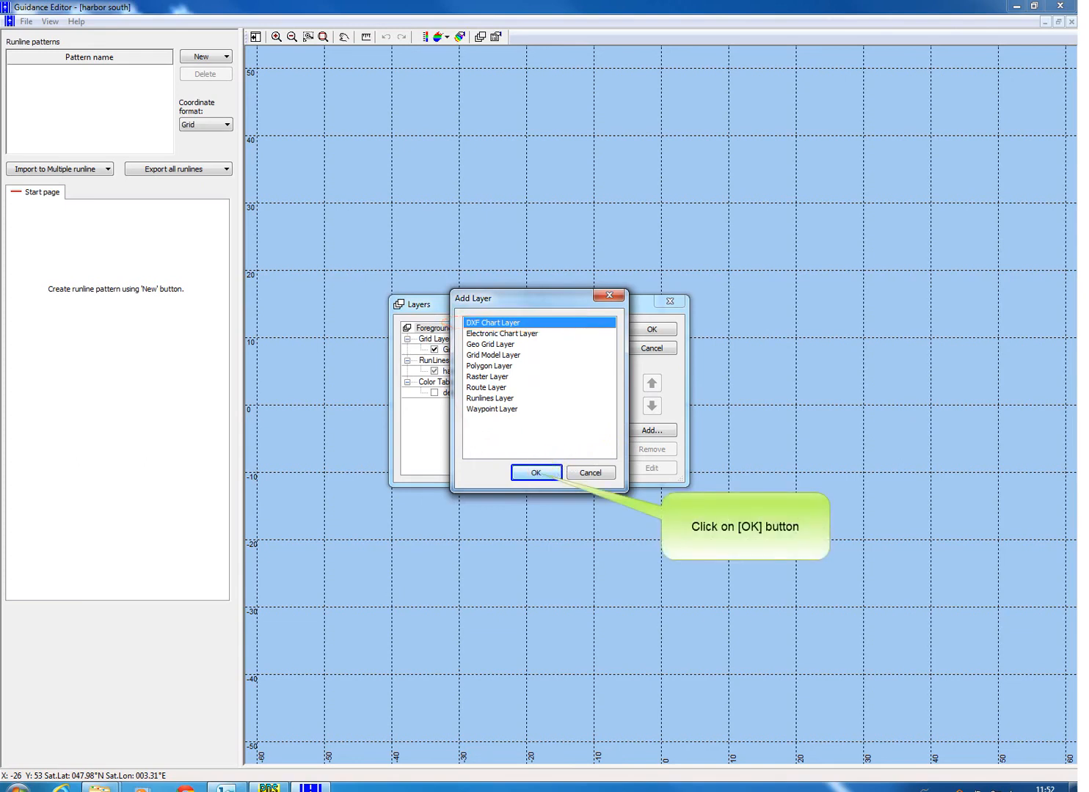
click(537, 476)
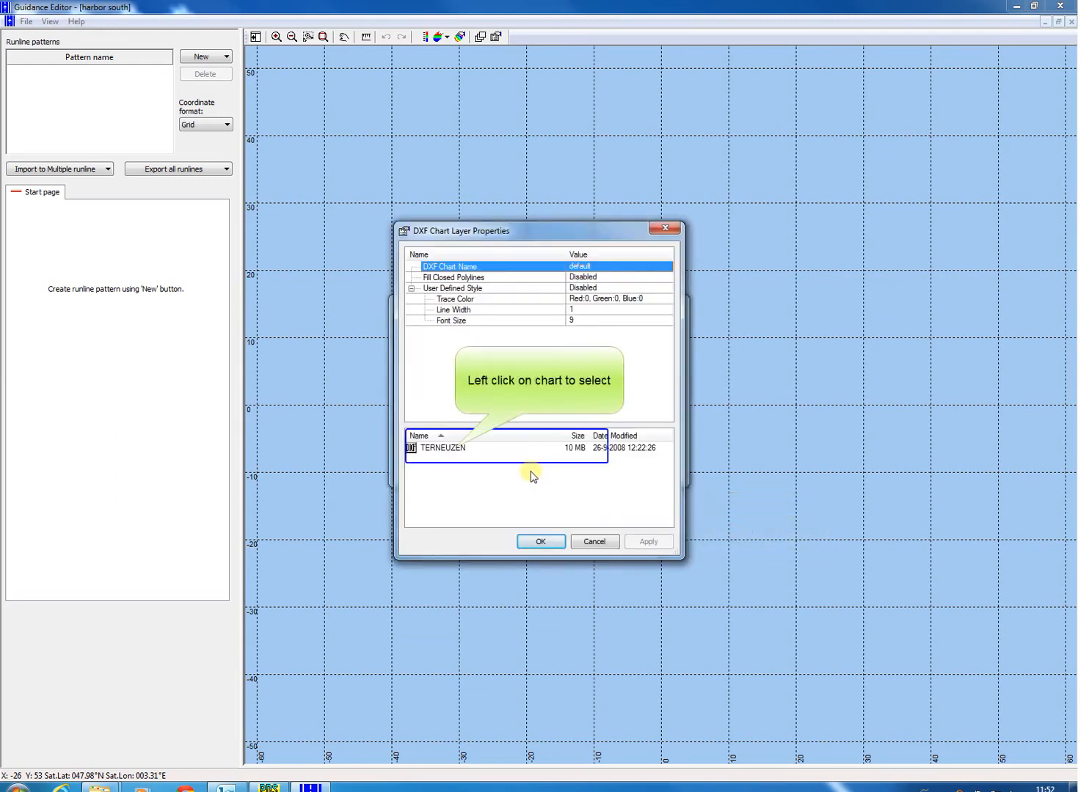
click(455, 450)
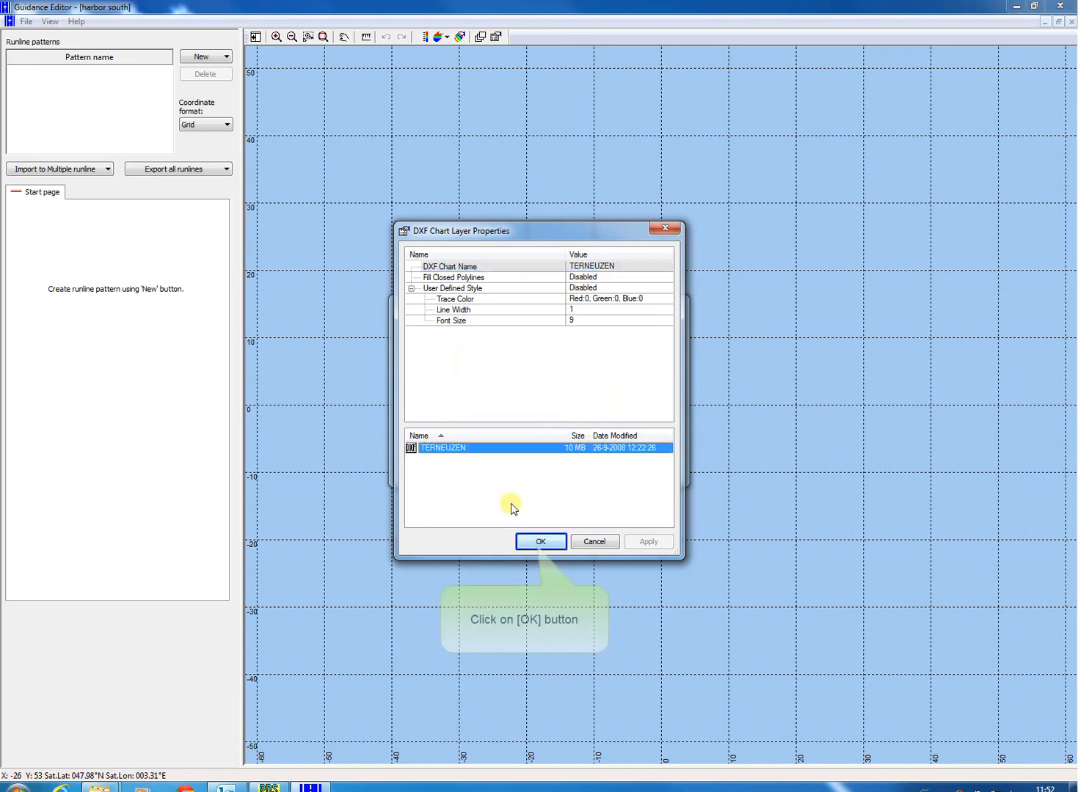
click(542, 542)
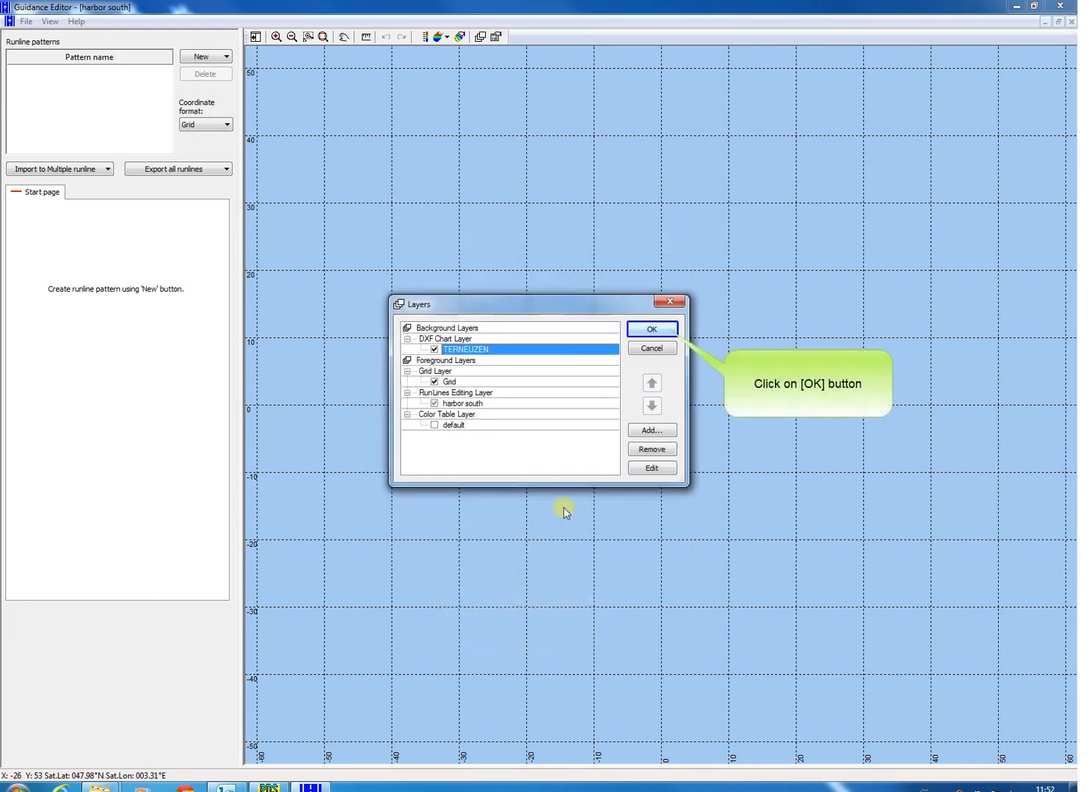
click(642, 333)
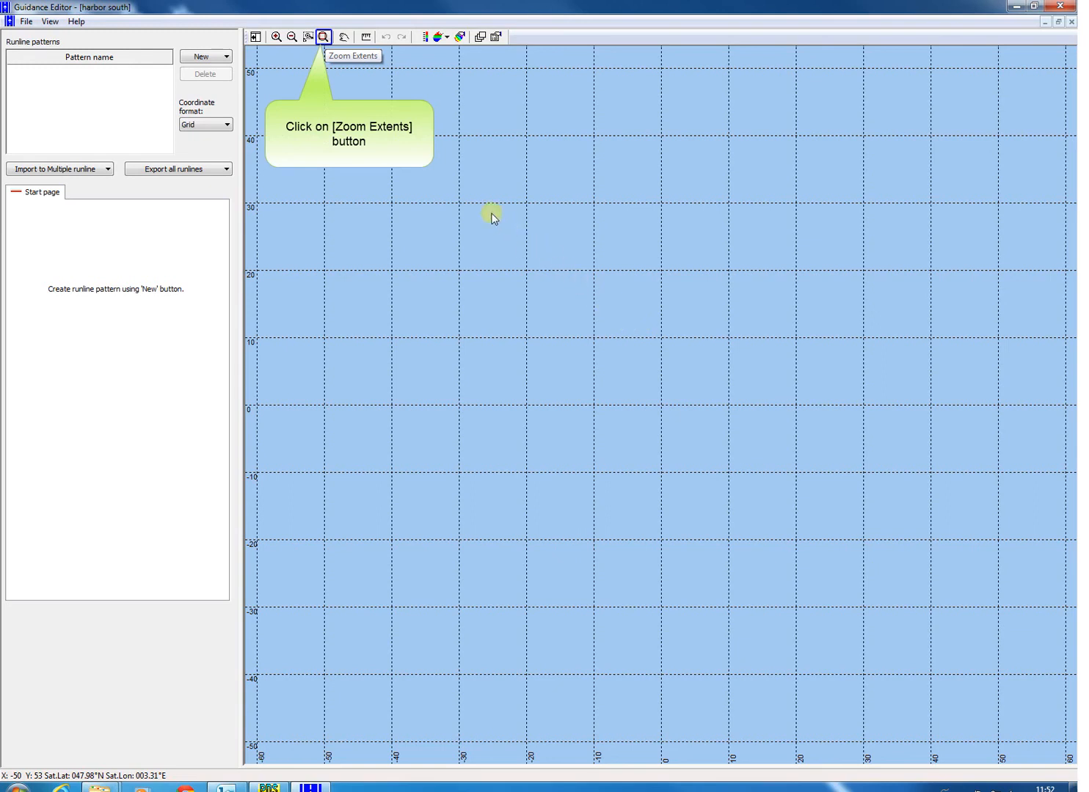
Fit the TERNEUZEN chart to the view, magnify it in steps and pan it slightly to inspect the waterway.
click(324, 38)
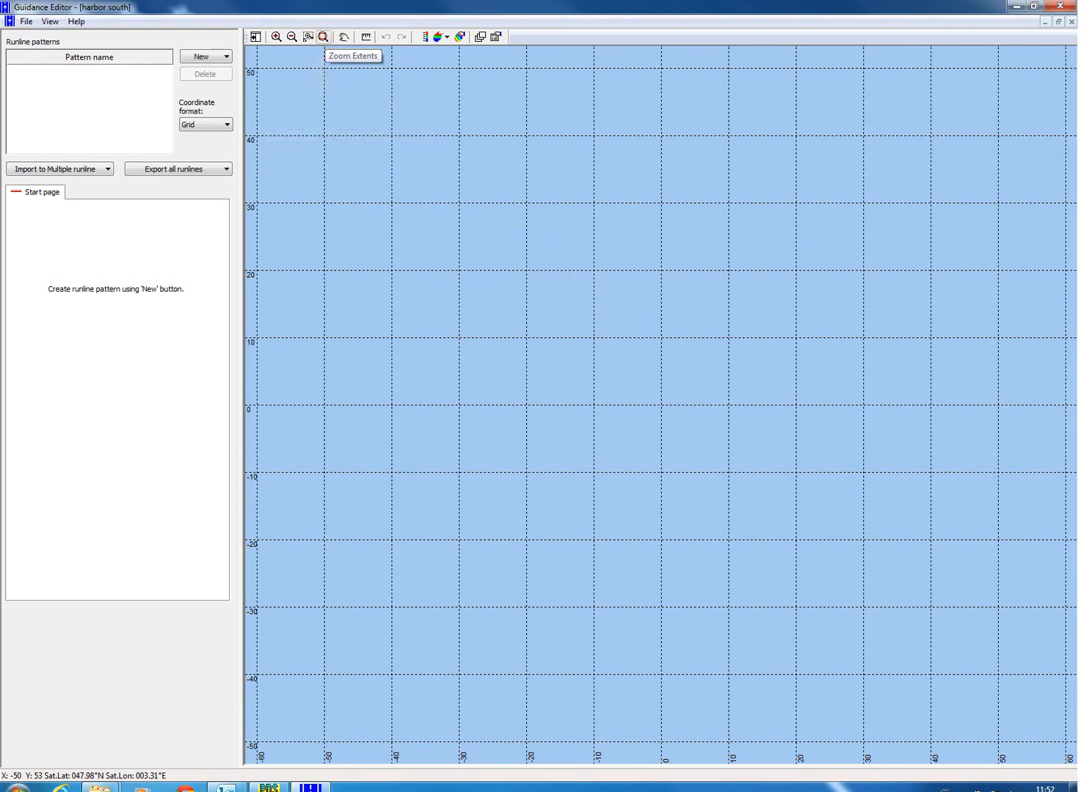
click(276, 37)
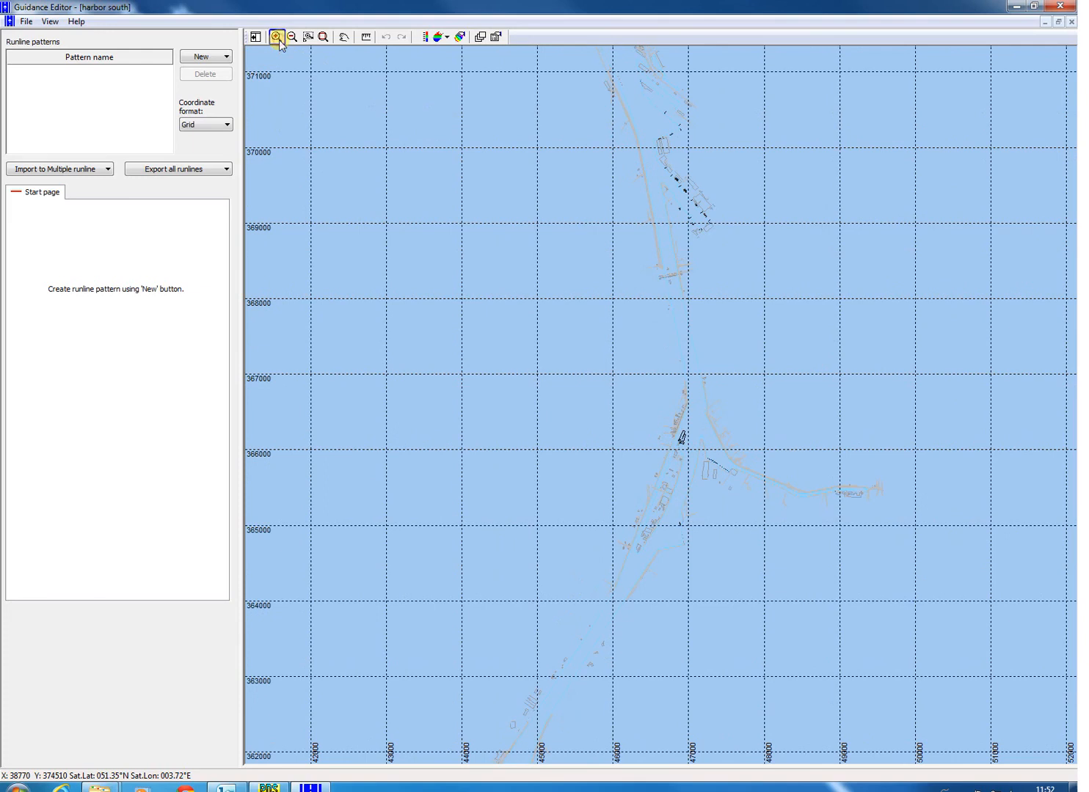
click(278, 39)
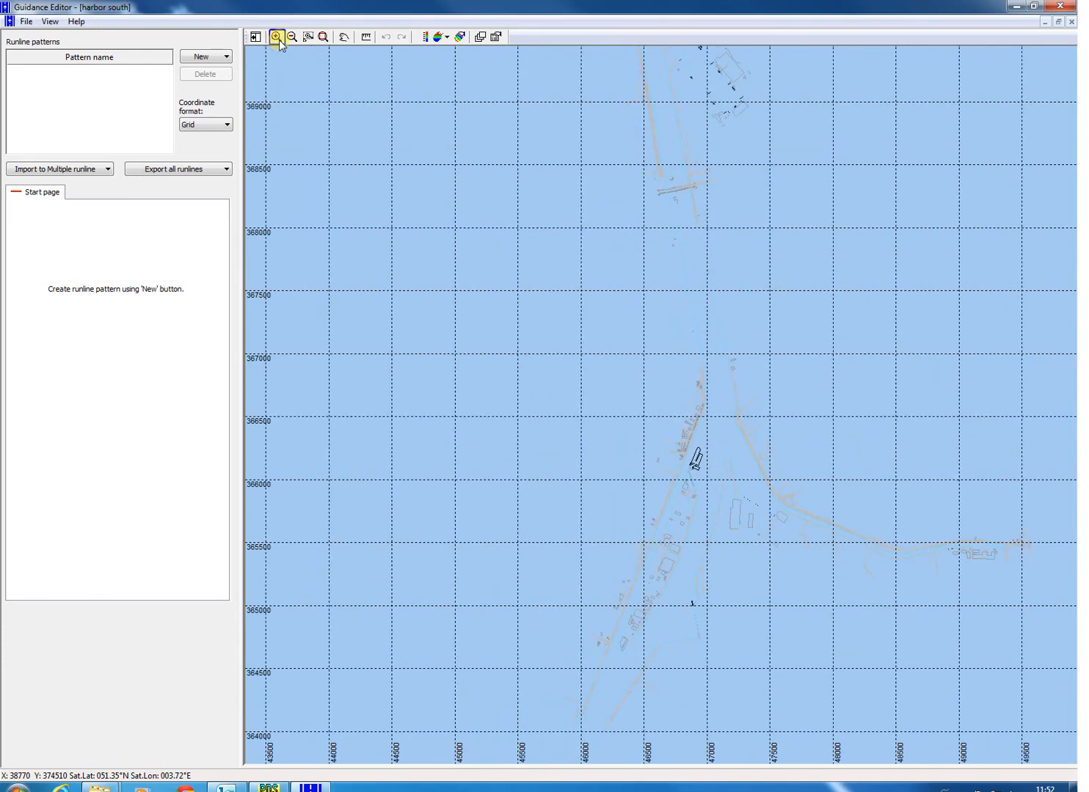
click(277, 38)
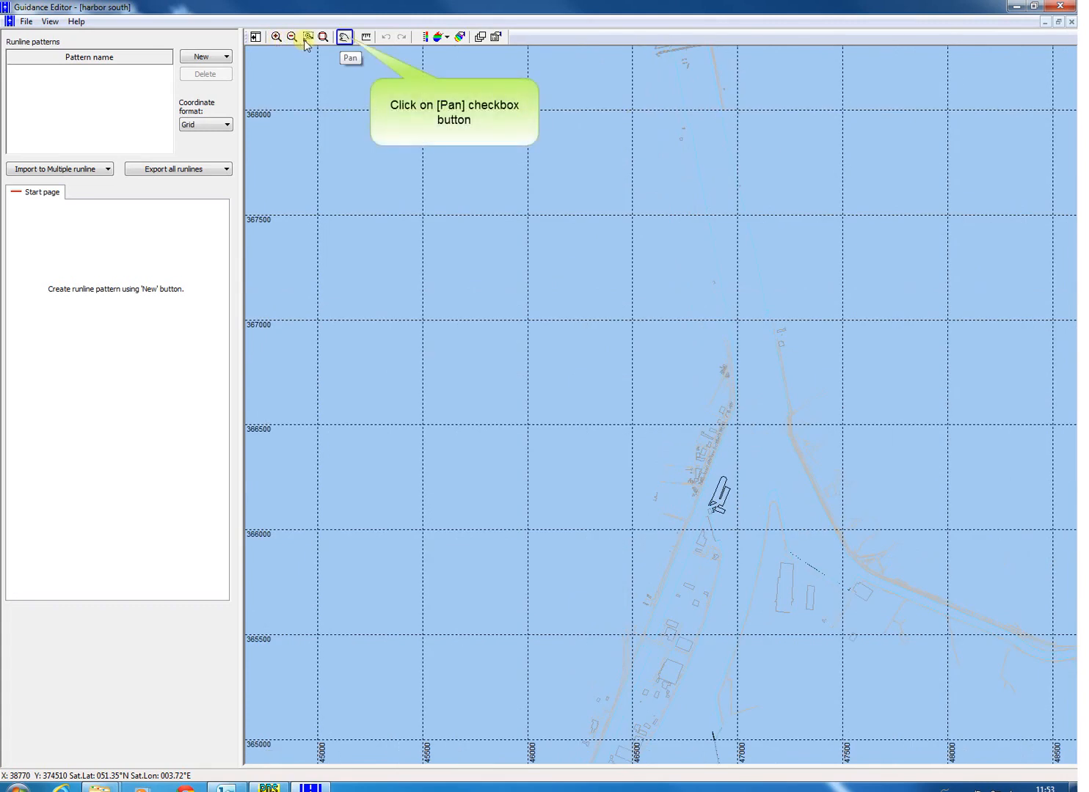
click(342, 38)
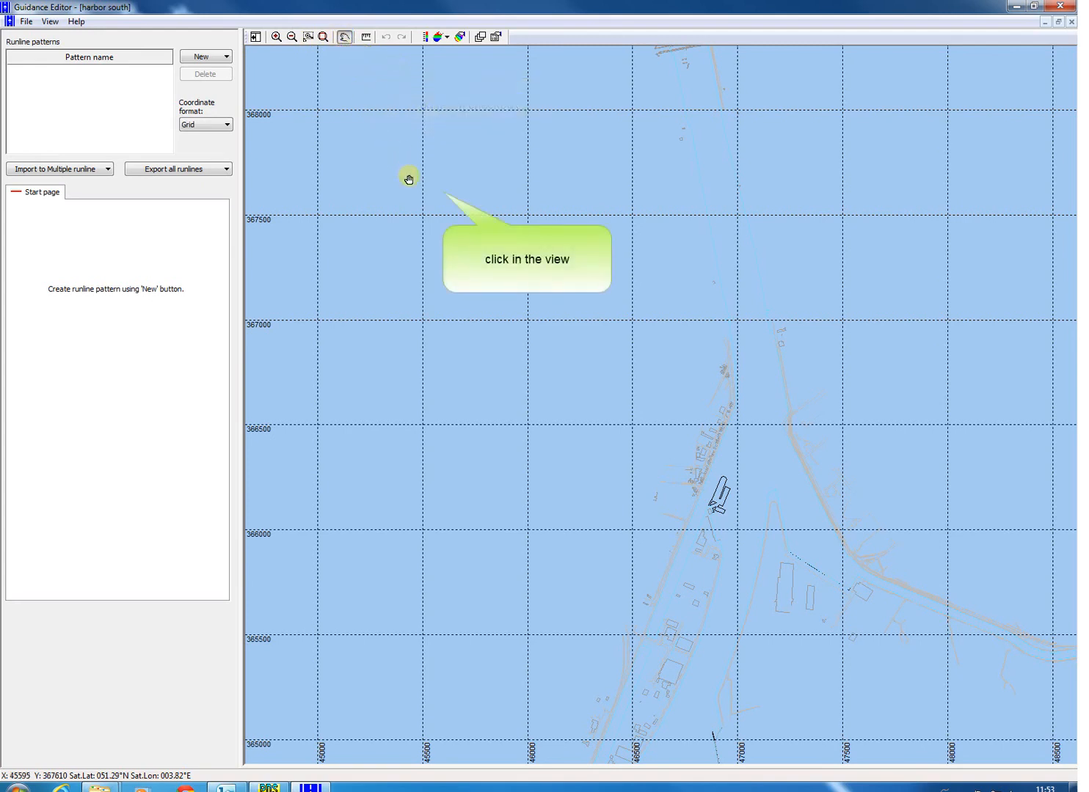
click(443, 195)
drag(443, 195, 465, 214)
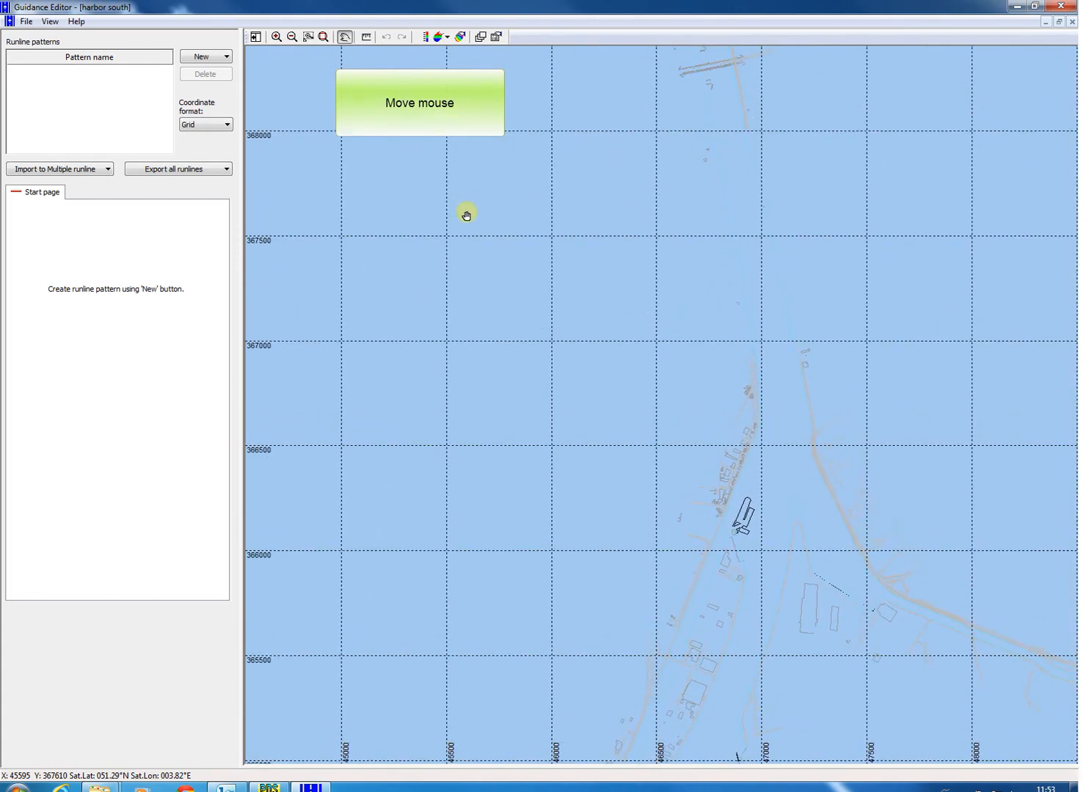
click(349, 41)
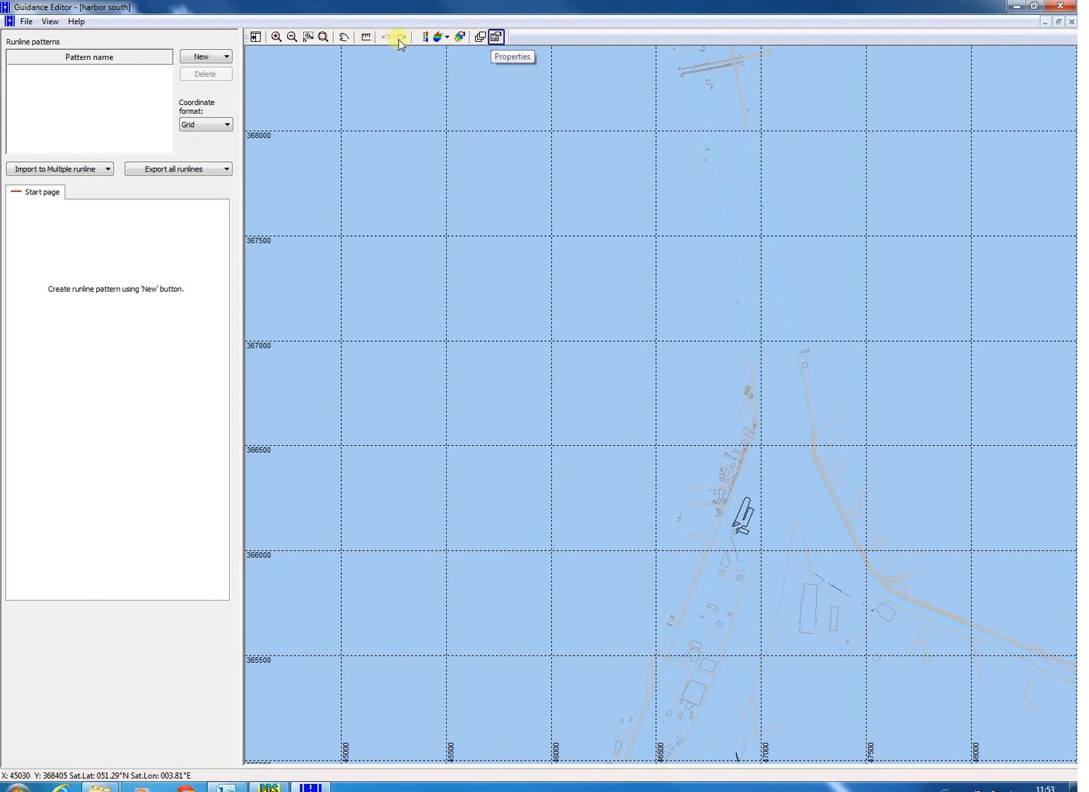
Disable No Scroll At View Edges in the view properties of harbor south.
click(495, 37)
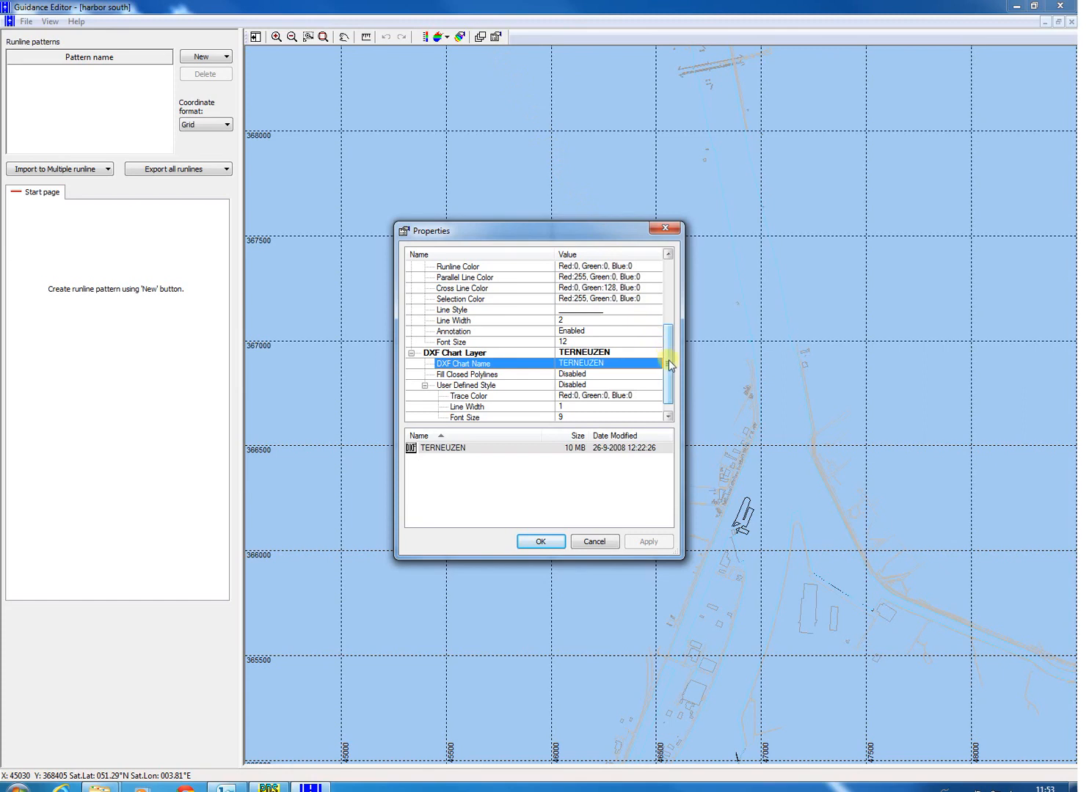
drag(670, 364, 670, 300)
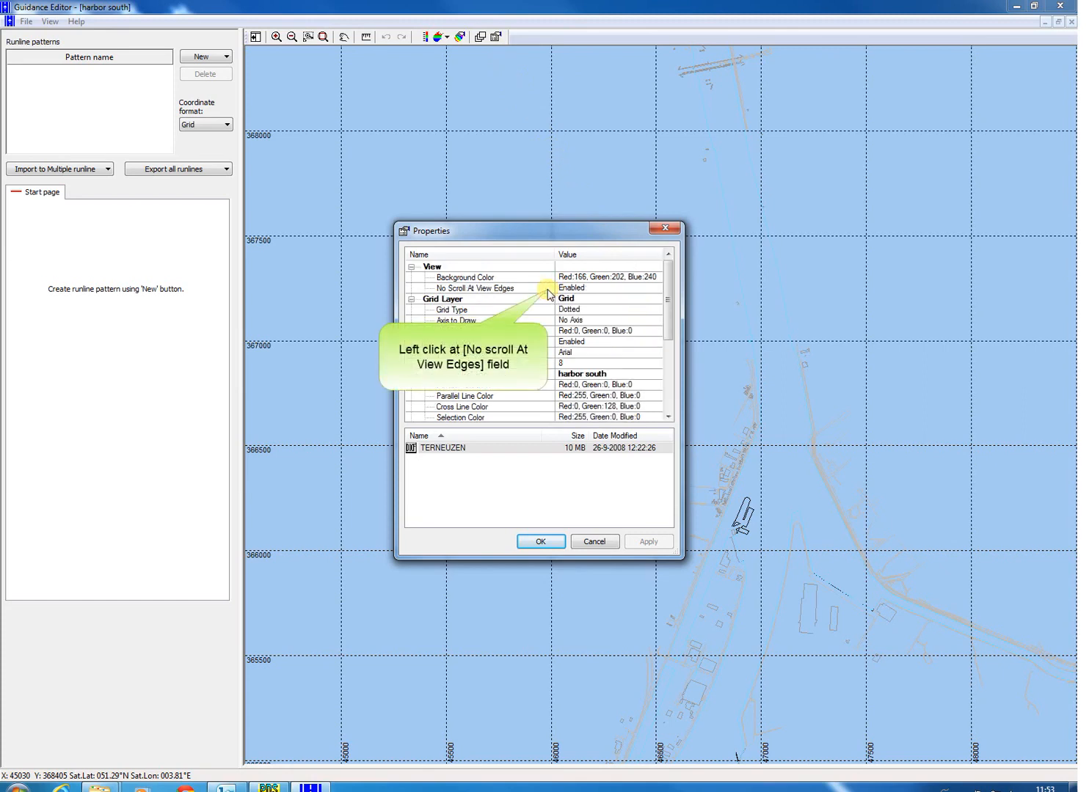
click(546, 289)
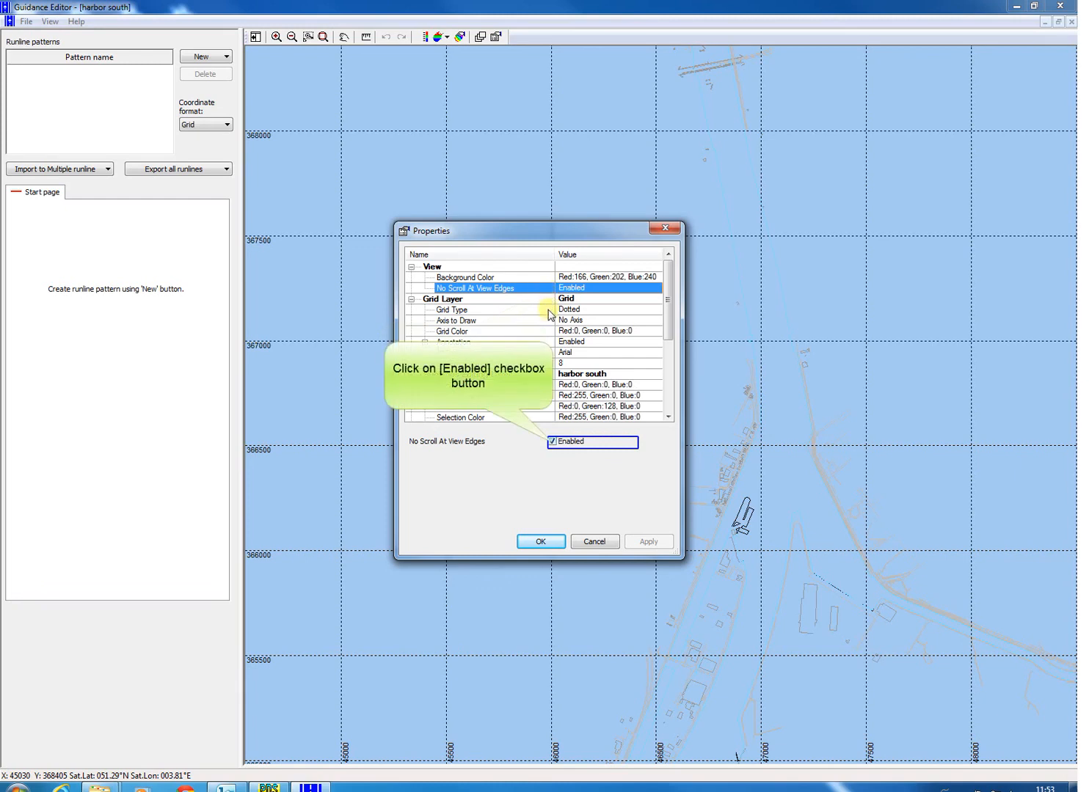
click(551, 442)
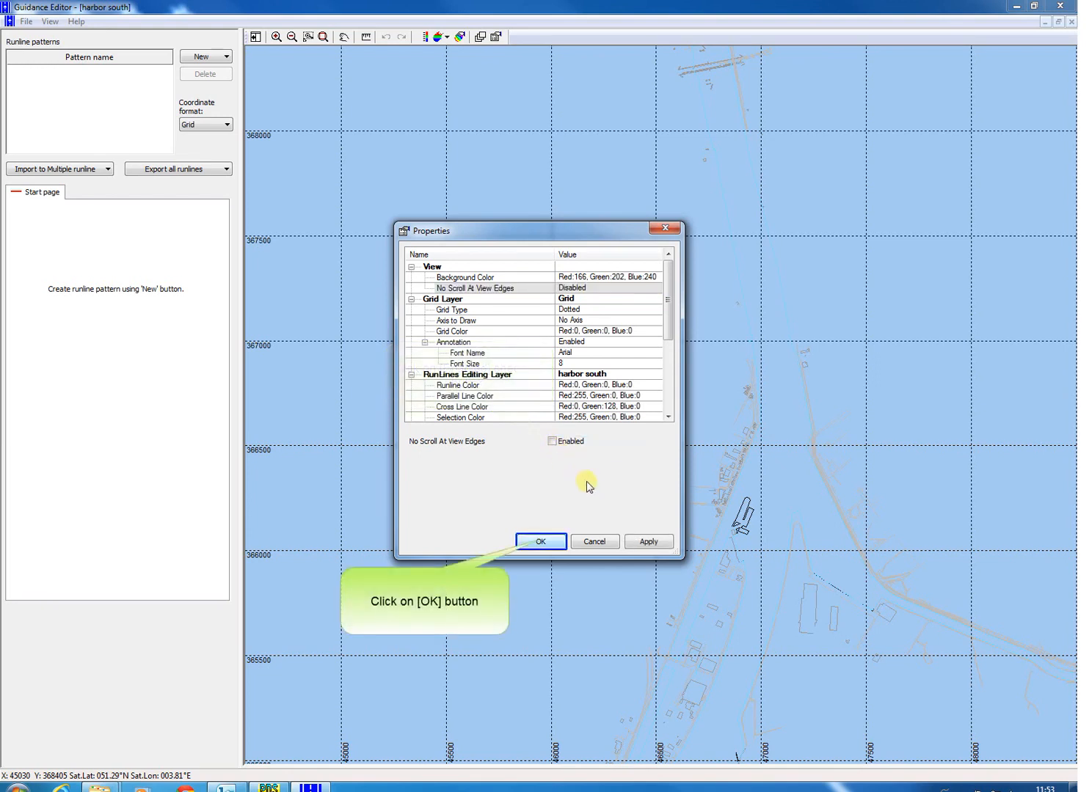
click(541, 543)
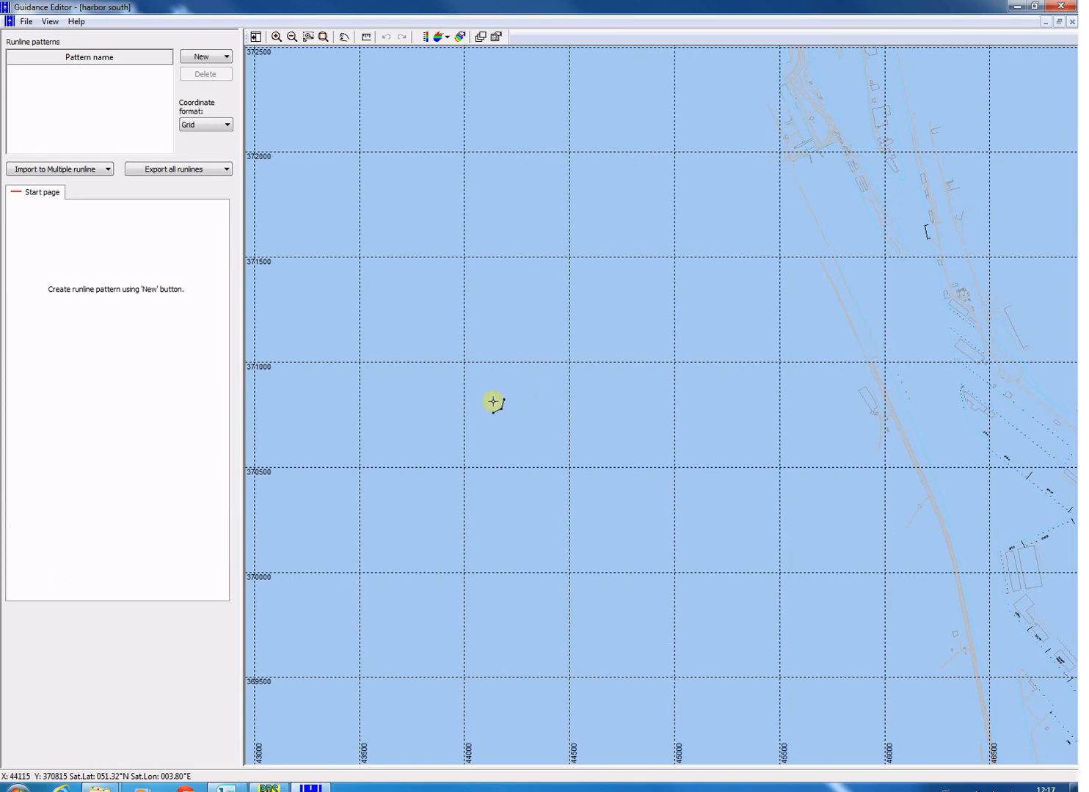
Examine the chart by edge-scrolling the view west, east, north and back south.
click(248, 401)
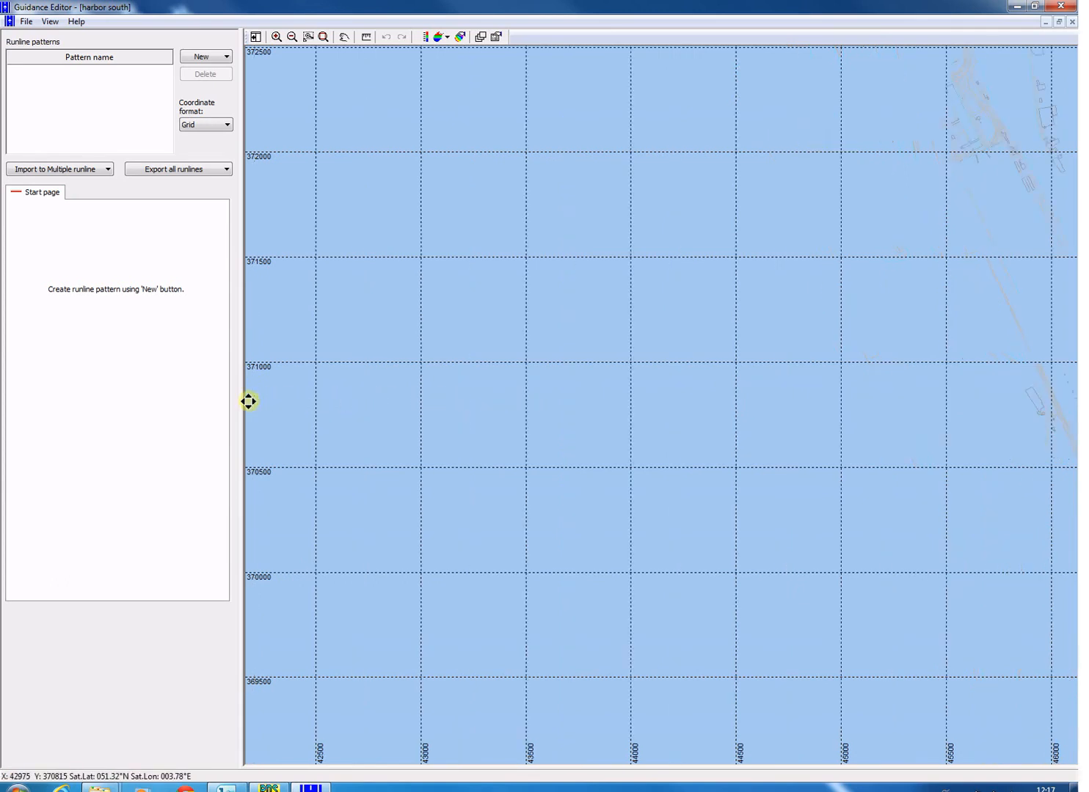
click(1072, 398)
click(1072, 397)
click(1072, 397)
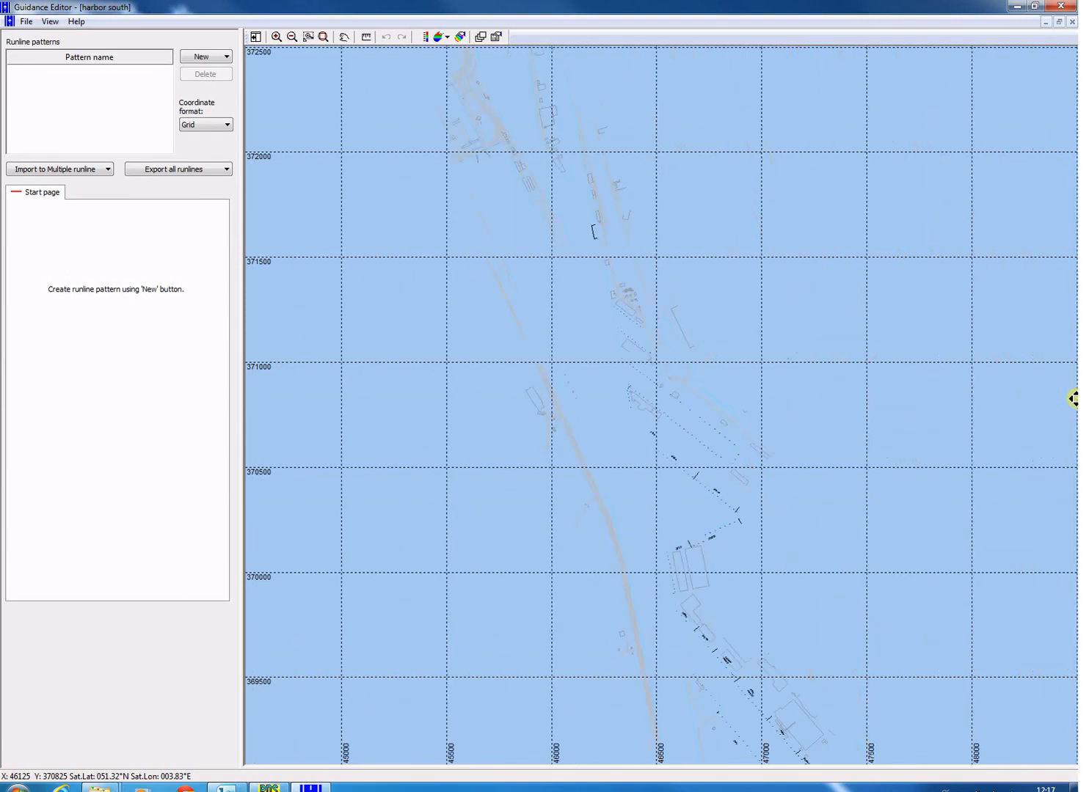
click(1073, 398)
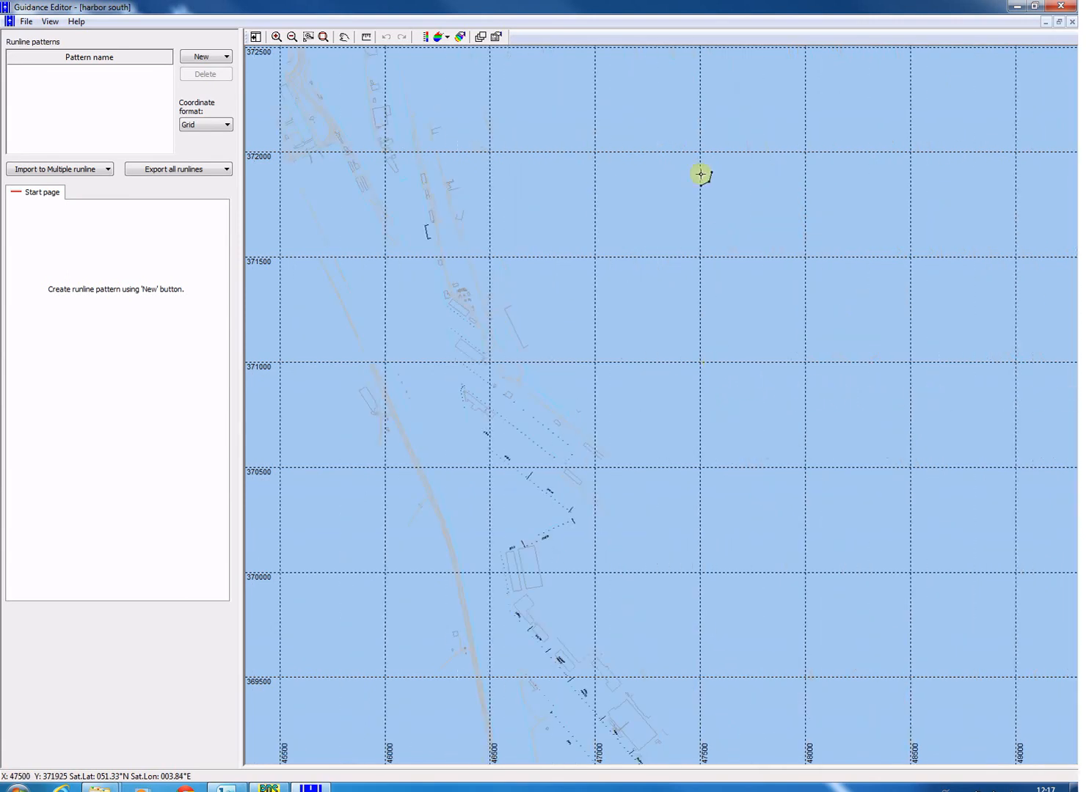
click(692, 49)
click(691, 48)
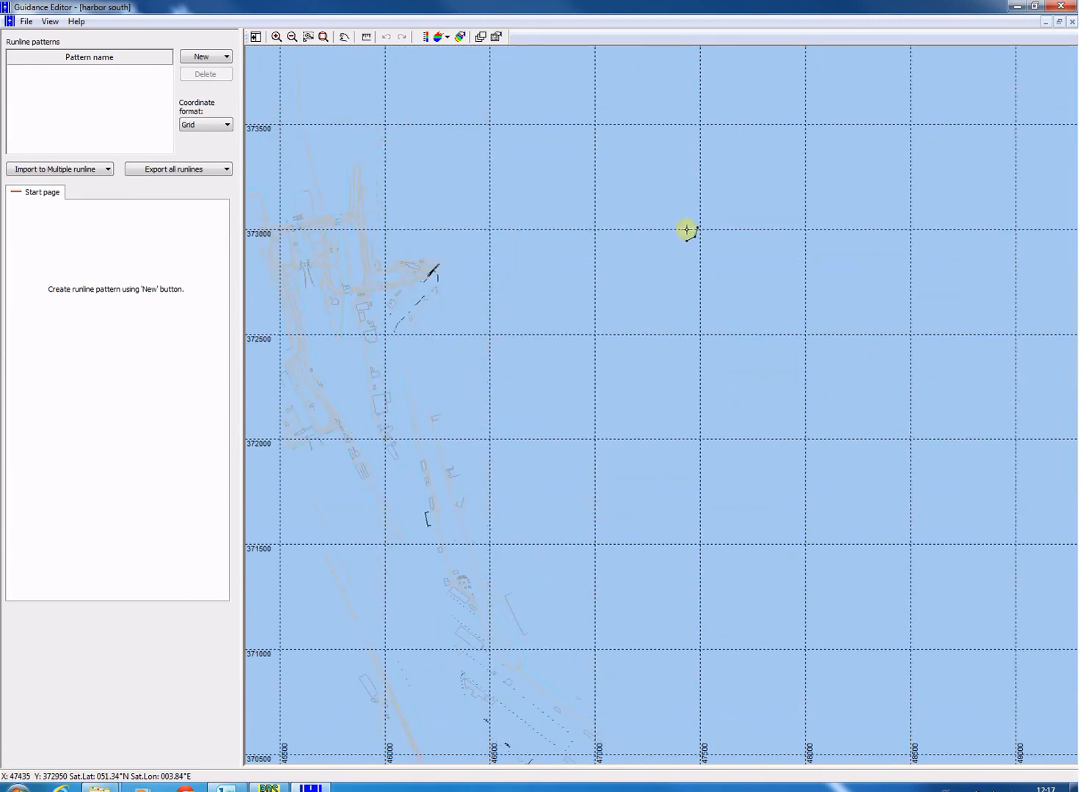
click(691, 766)
click(691, 766)
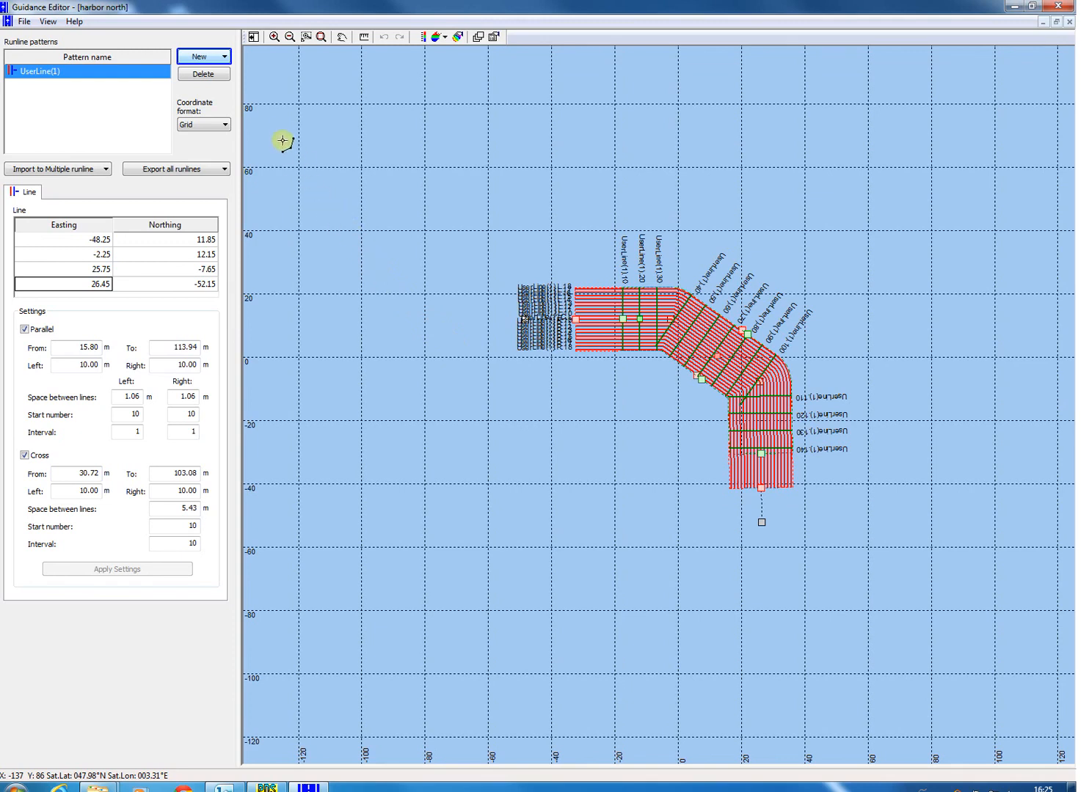
Create a Semi Parallel pattern in harbor north, west of the line pattern, with its first runline from about (-92.4, 50.9) to (-105.4, 13.4).
click(214, 58)
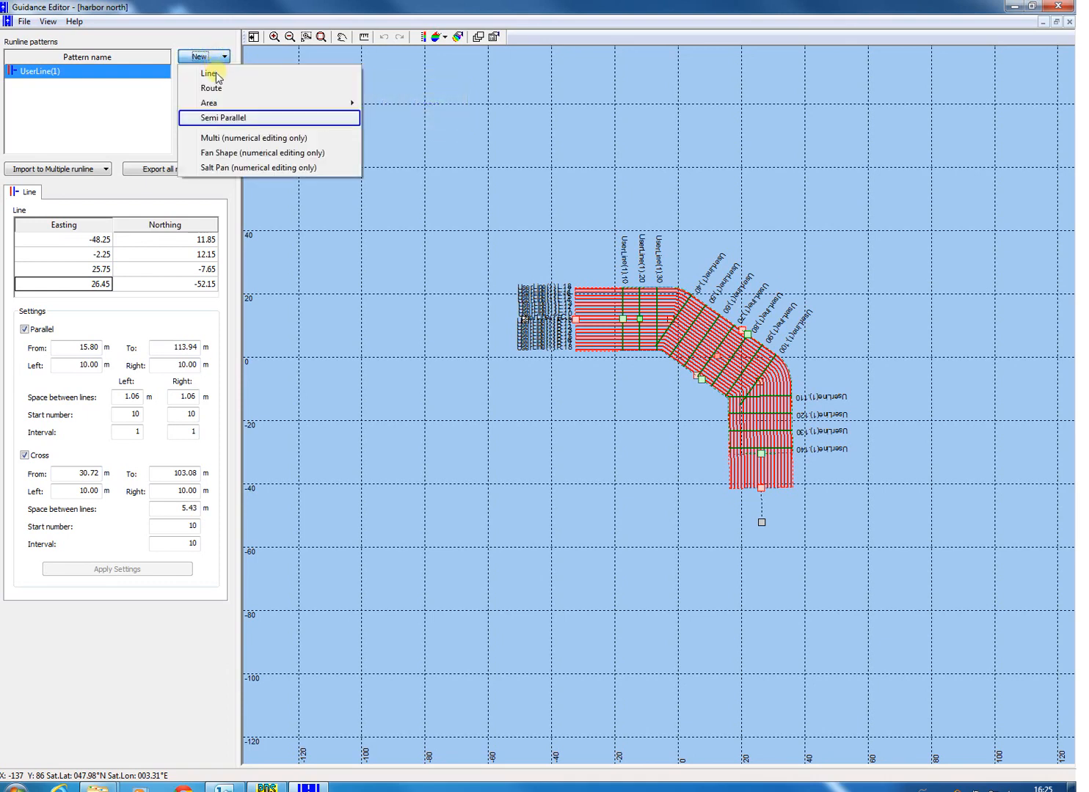
click(224, 119)
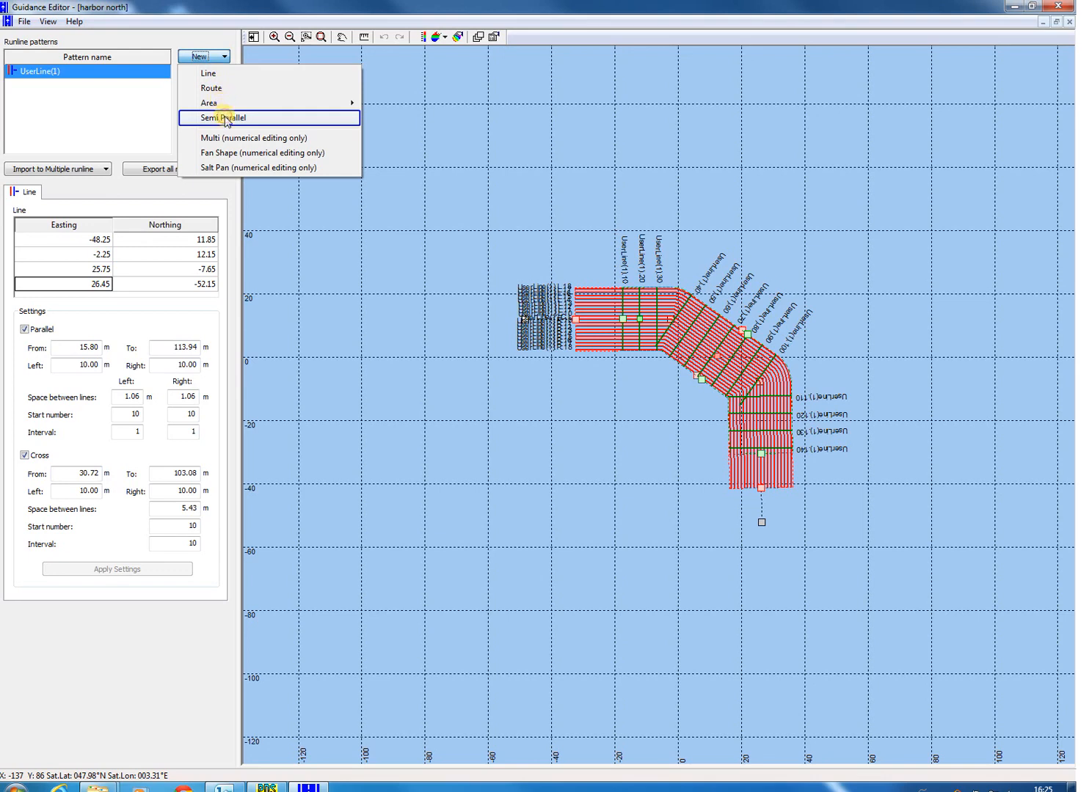
click(387, 200)
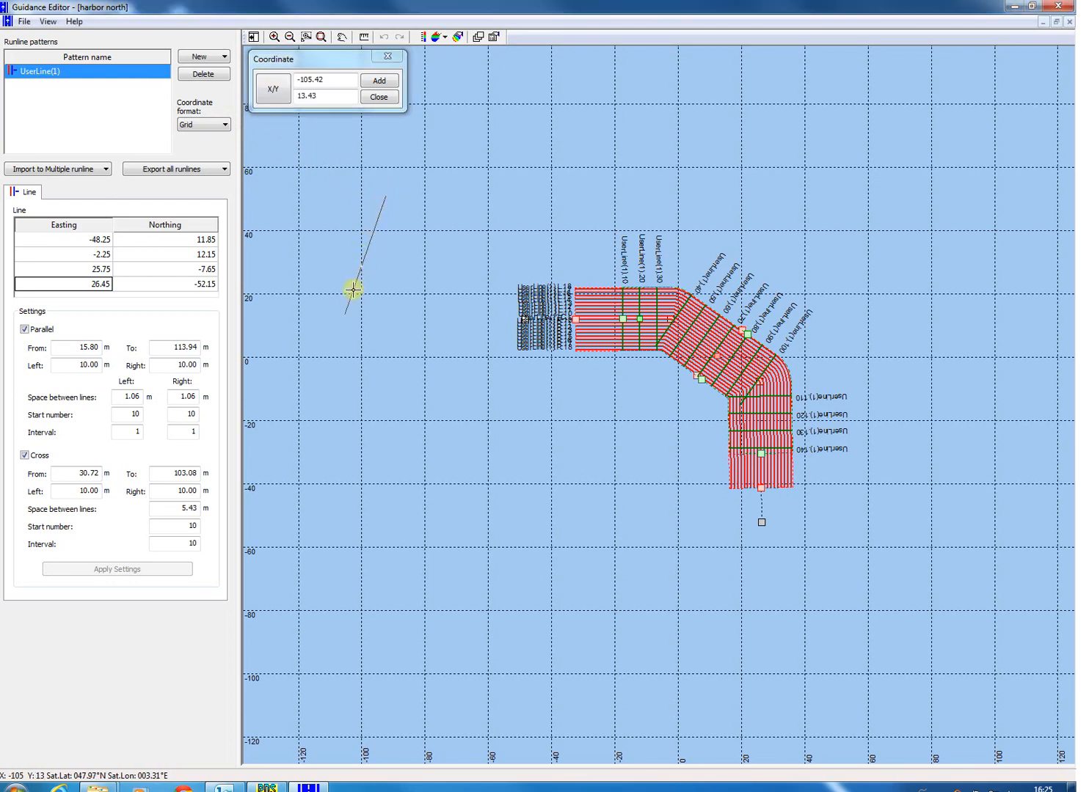
click(345, 314)
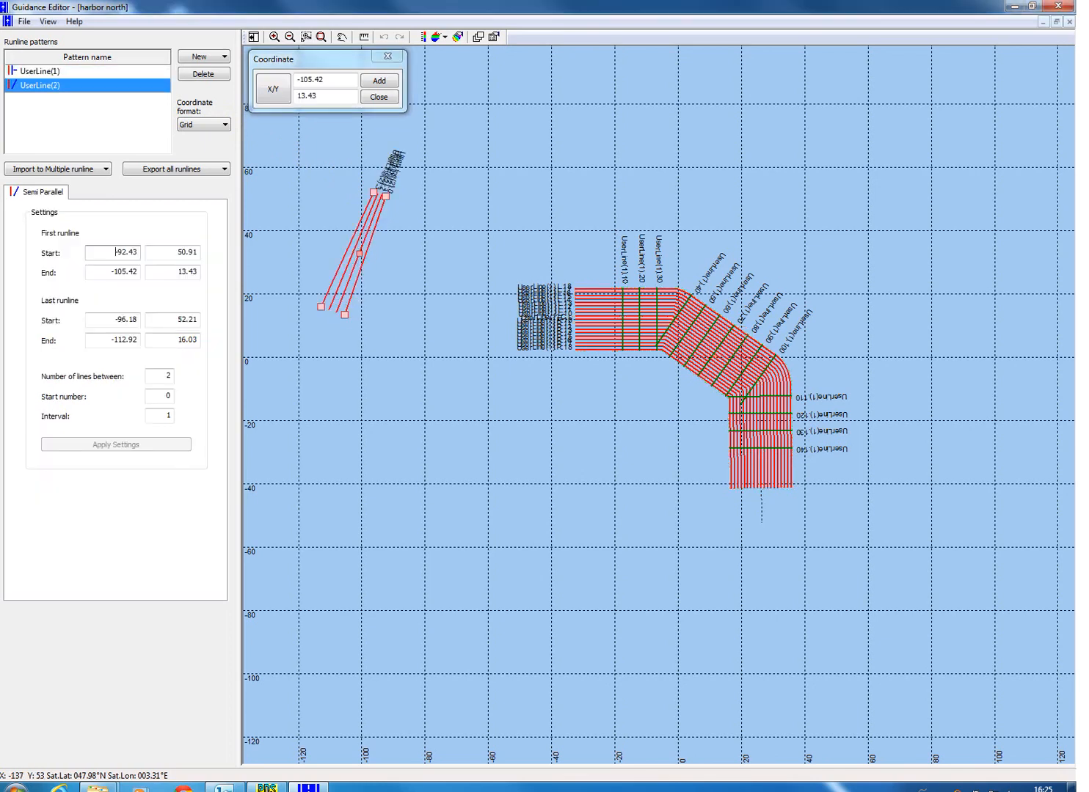